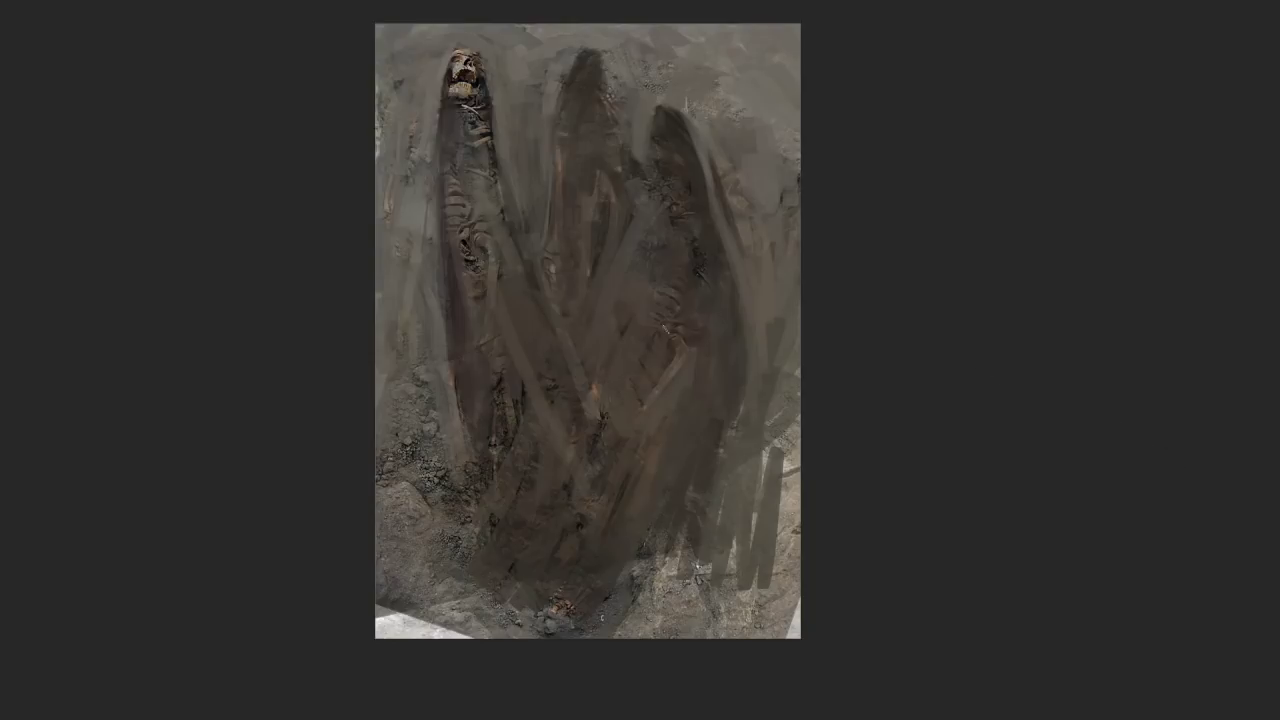
Paint sampled dark brown-grey tones over the rightmost figure's body and touch up the grey background above its shoulder
left_click(666, 212)
left_click(632, 222)
left_click(698, 245)
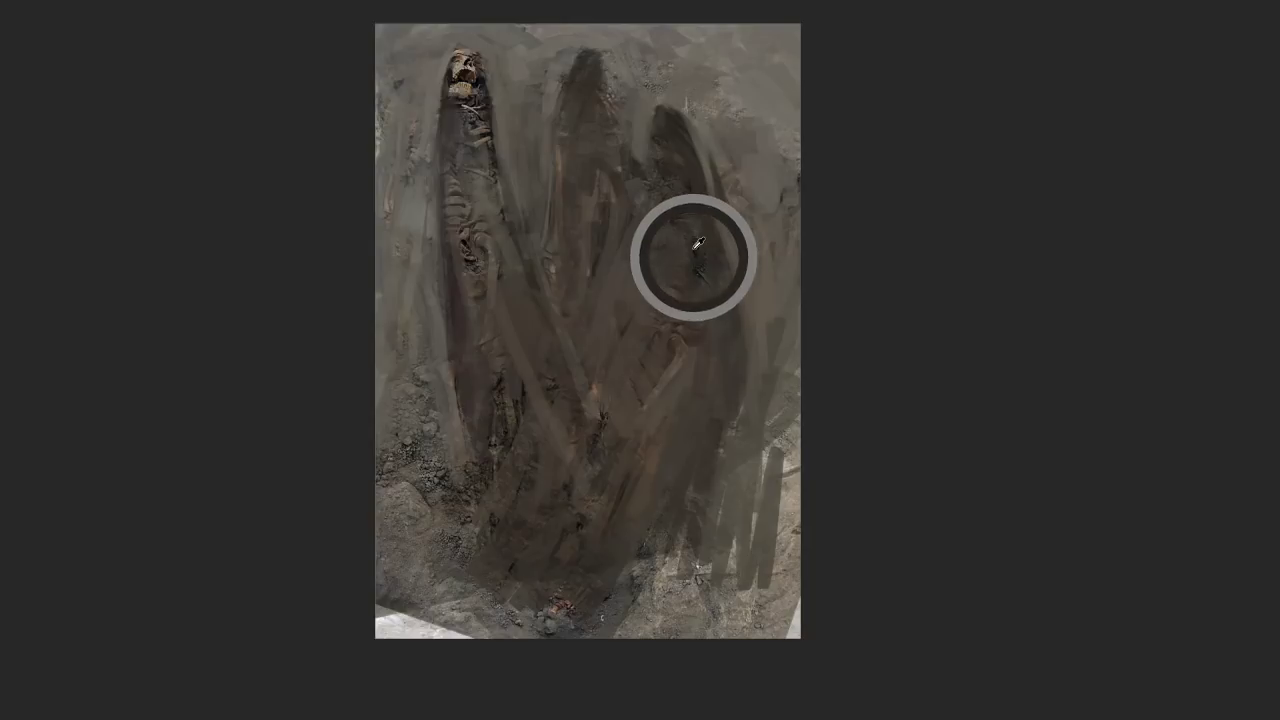
left_click(698, 246)
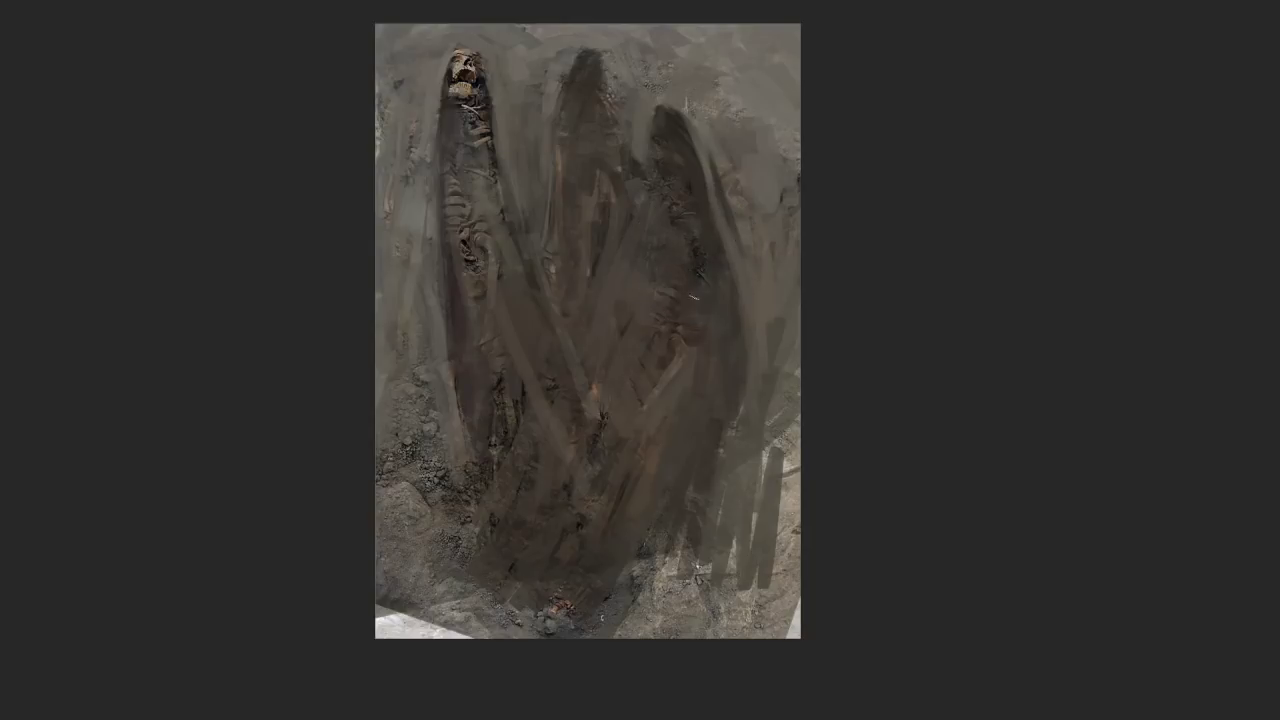
left_click(695, 275)
left_click(698, 266)
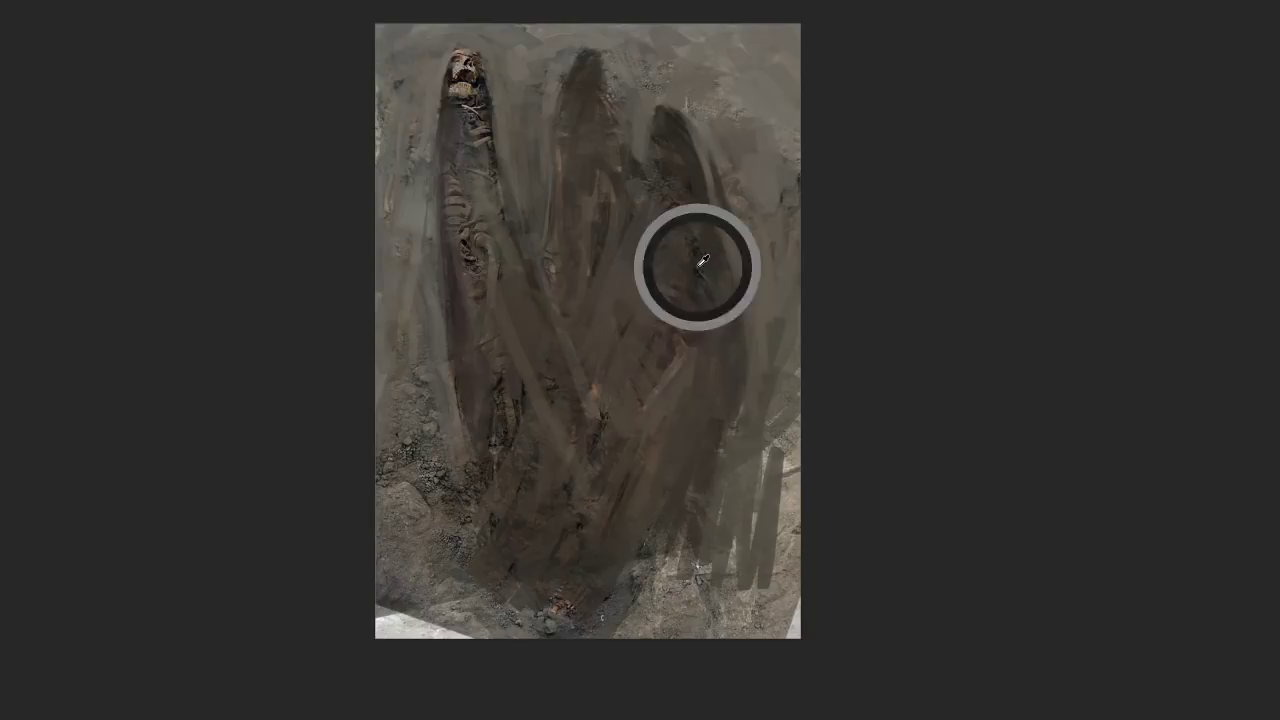
left_click(698, 251)
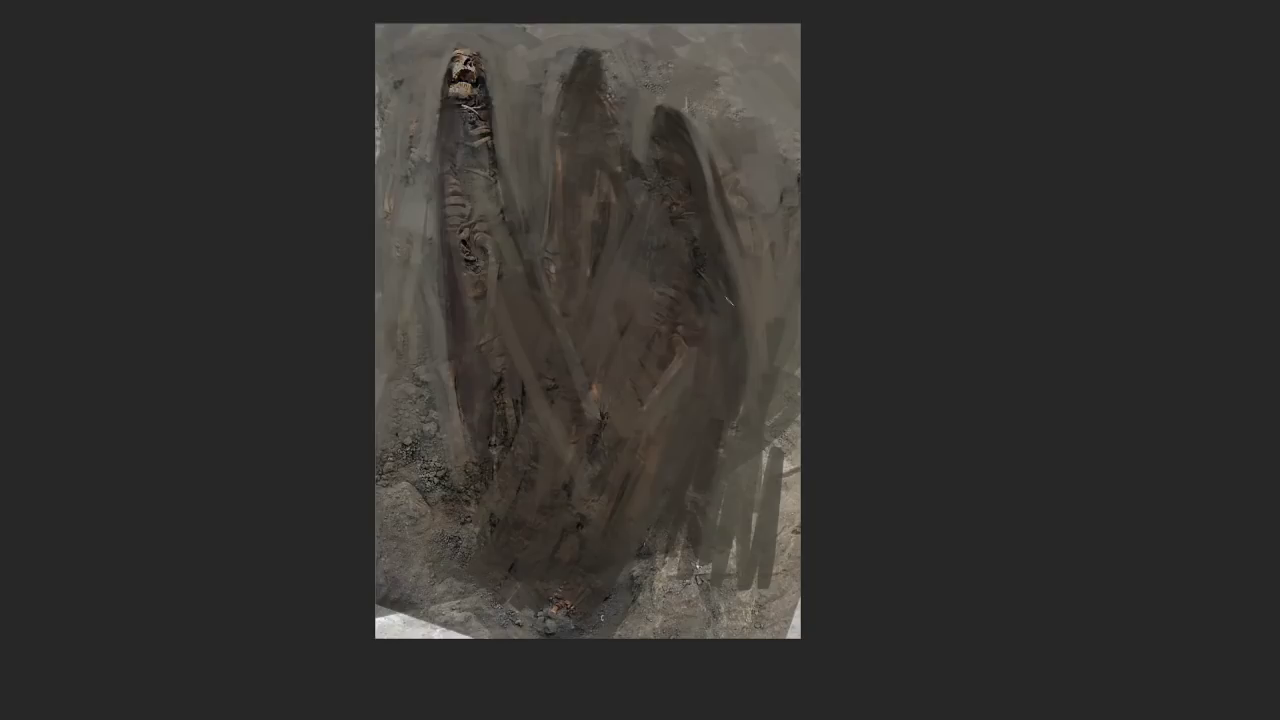
left_click(719, 152)
left_click(731, 66)
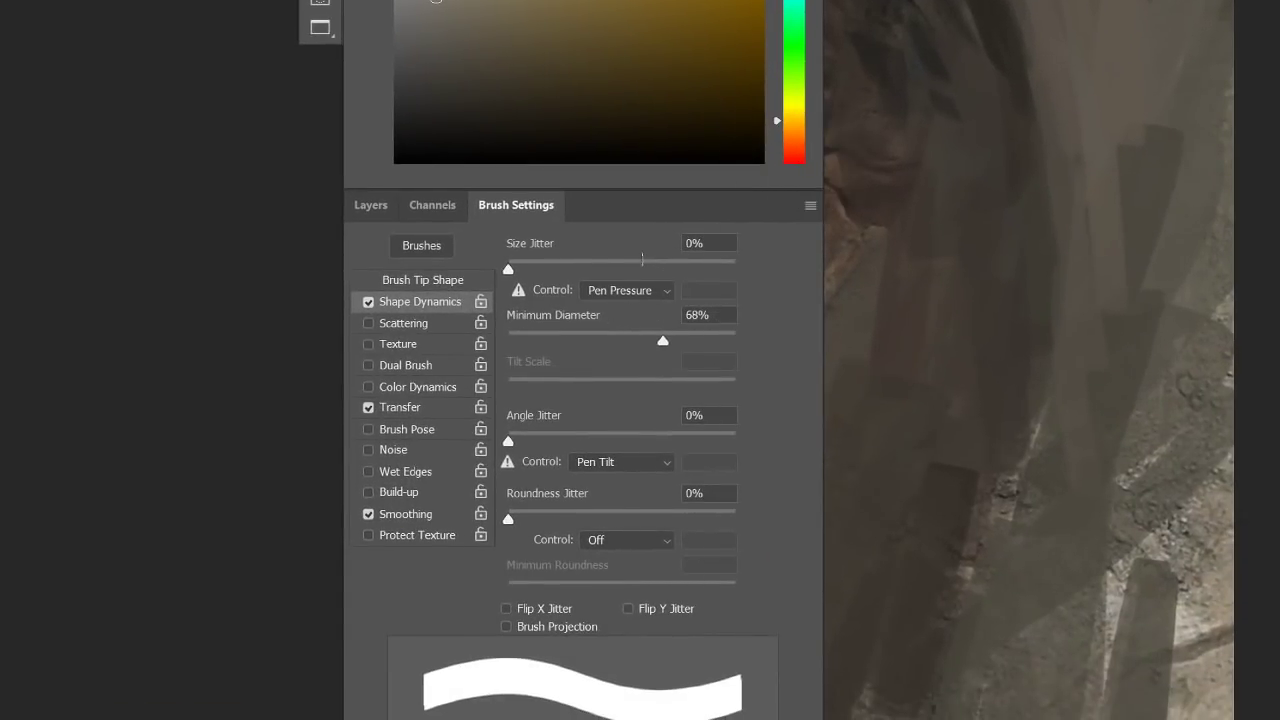
Examine the size and angle control settings in the brush's Shape Dynamics options
mouse_move(641, 256)
left_mouse_down()
mouse_move(686, 309)
mouse_move(699, 262)
left_mouse_up()
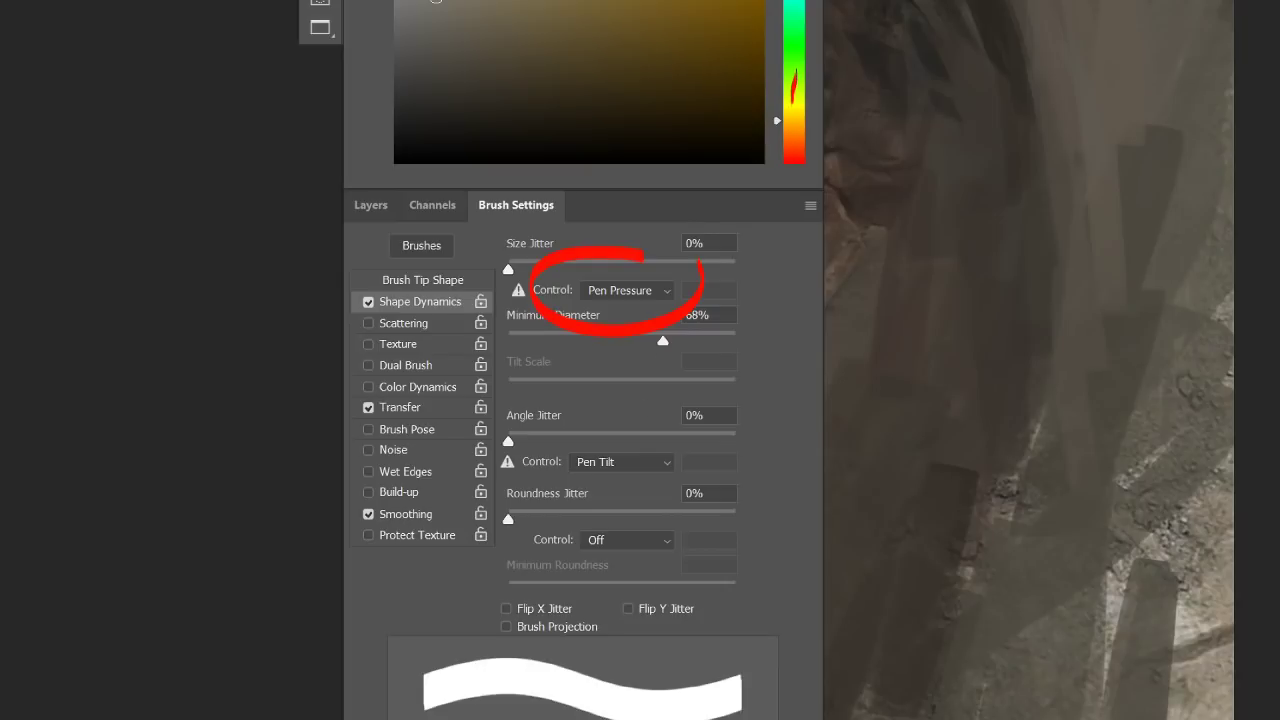
mouse_move(626, 456)
left_mouse_down()
mouse_move(560, 462)
mouse_move(638, 362)
left_mouse_up()
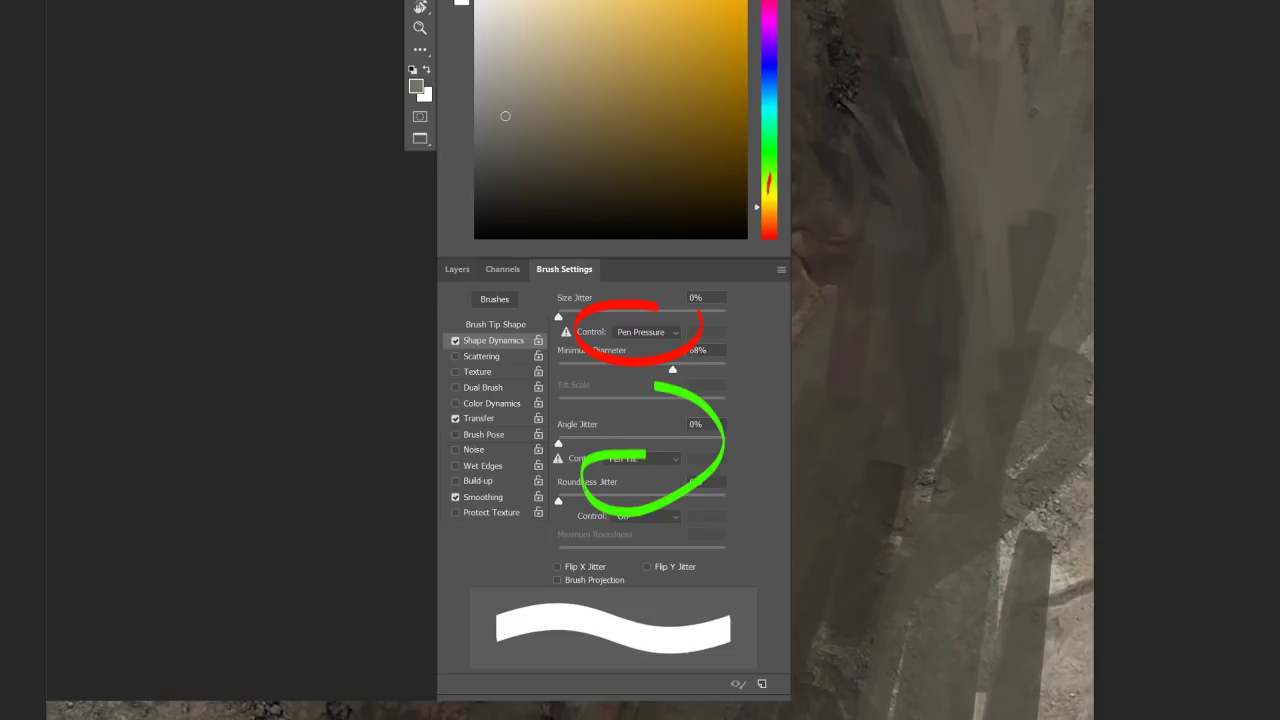
key("Delete")
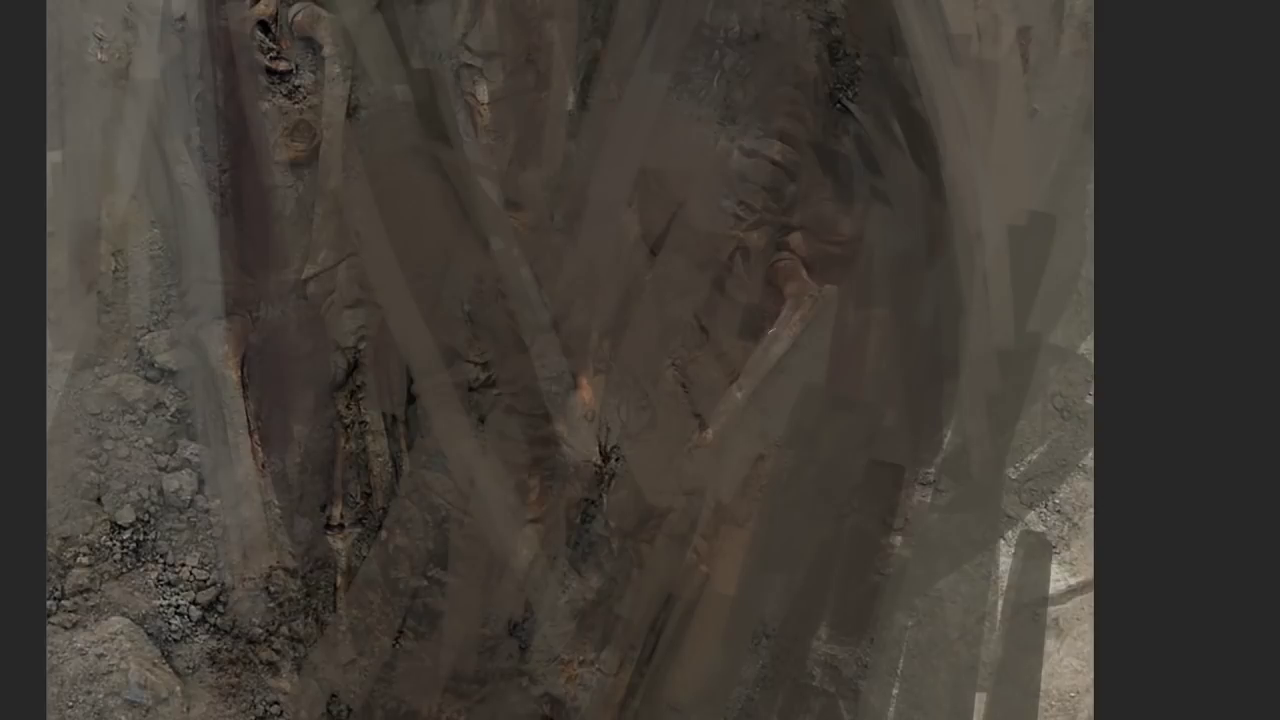
Sample tones along the rightmost figure's outer edge and paint them down its lower side
left_click_drag(783, 340, 741, 368)
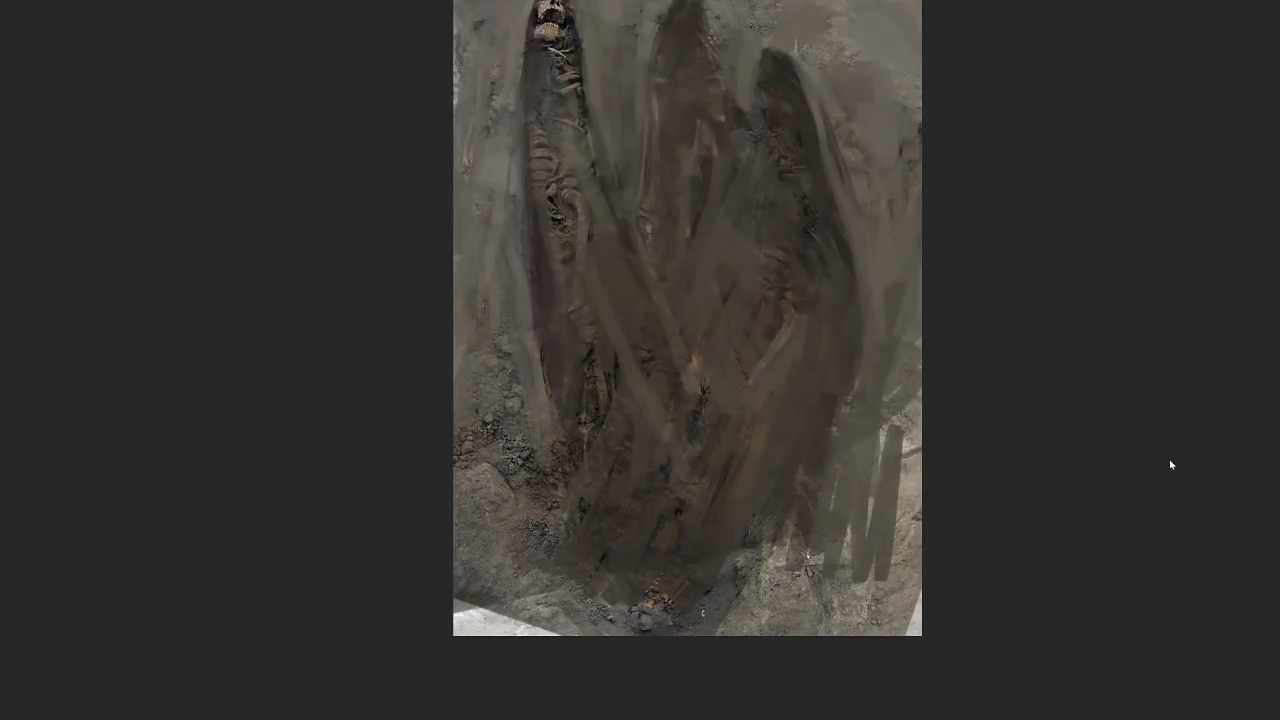
mouse_move(832, 355)
left_mouse_down()
mouse_move(771, 351)
mouse_move(774, 397)
left_mouse_up()
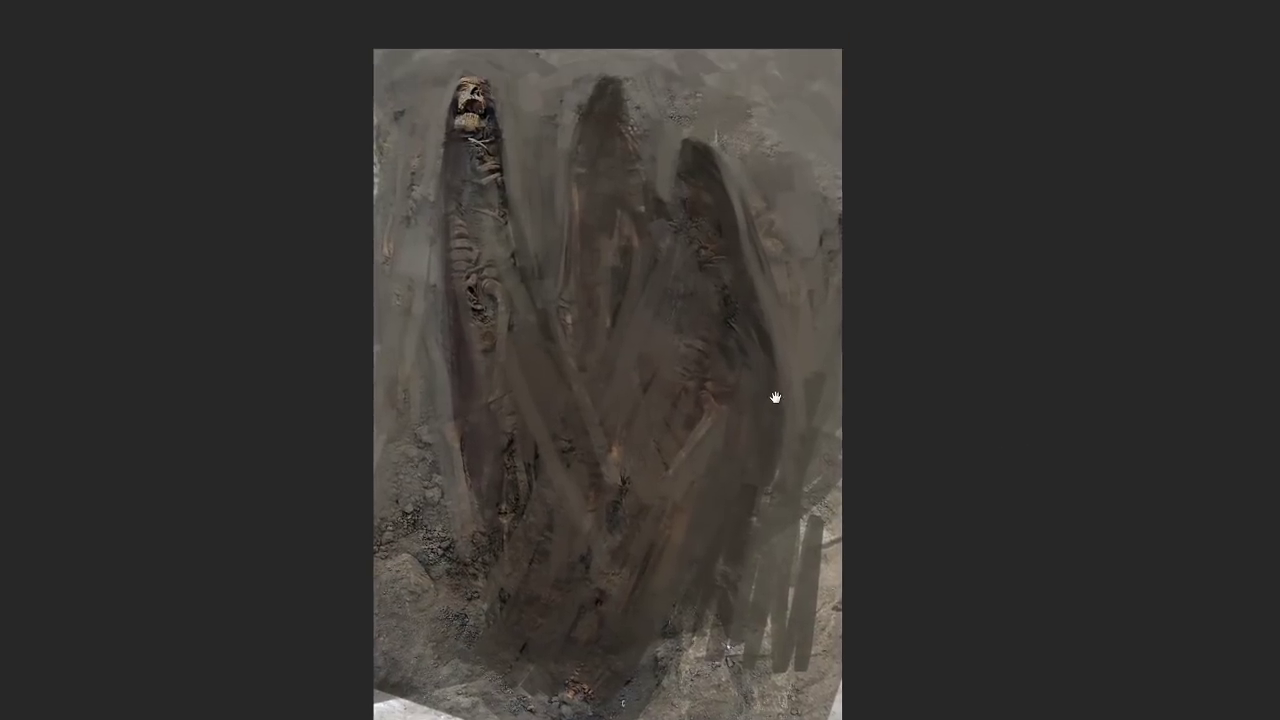
left_click(774, 364, "alt")
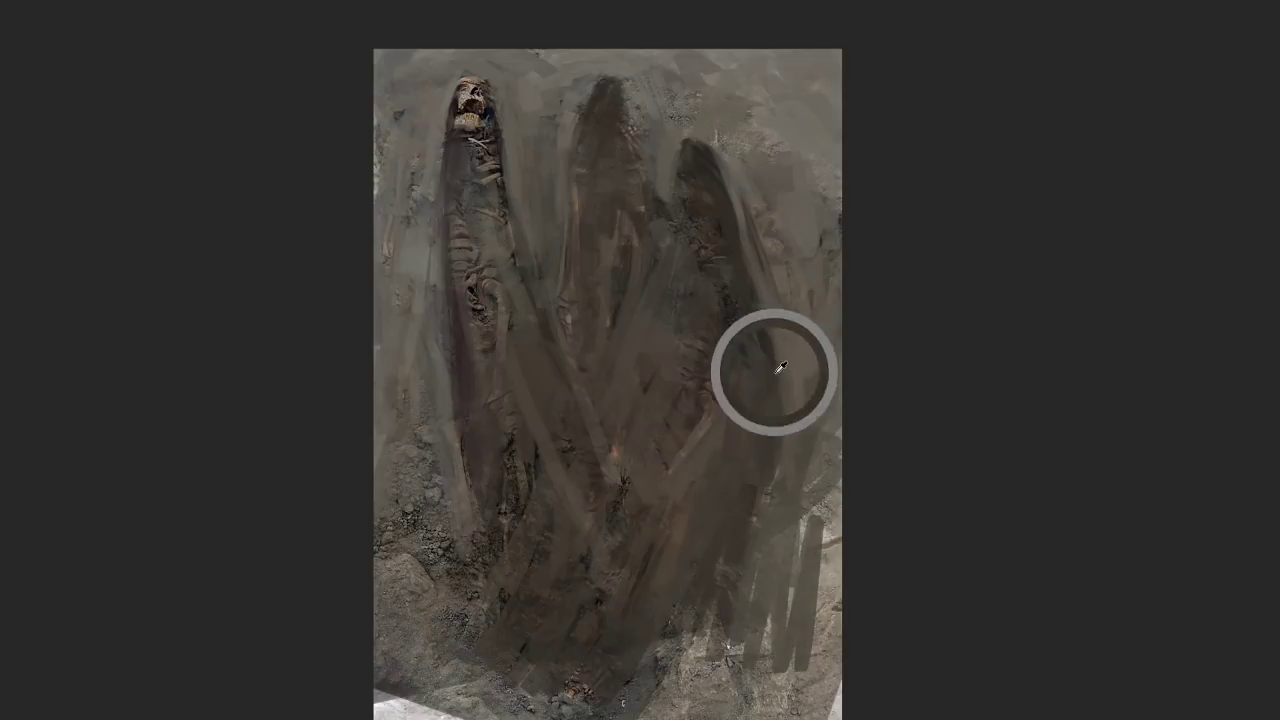
left_click(781, 427, "alt")
left_click_drag(770, 482, 774, 542)
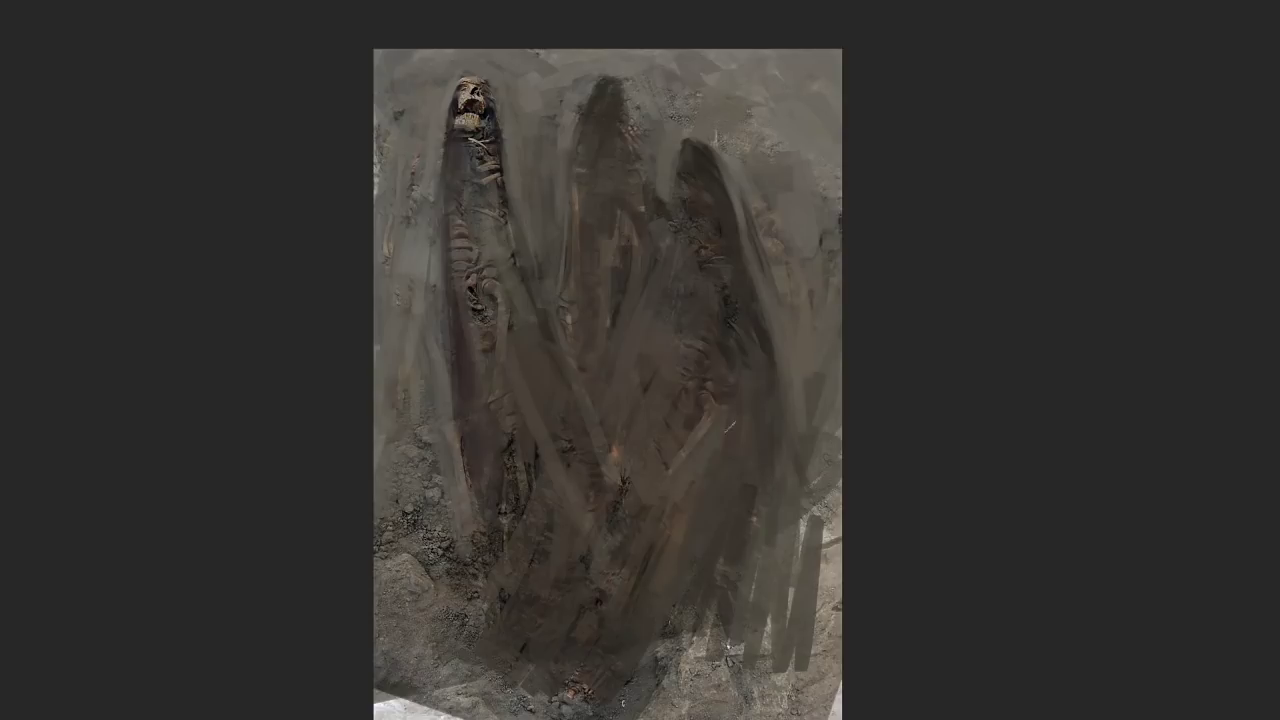
Sample colours around the heads of the middle and rightmost figures and paint along the rightmost figure's shoulder edge
left_click(680, 146, "alt")
left_click(574, 66, "alt")
left_click(746, 147, "alt")
mouse_move(744, 196)
left_mouse_down()
mouse_move(775, 290)
mouse_move(756, 214)
left_mouse_up()
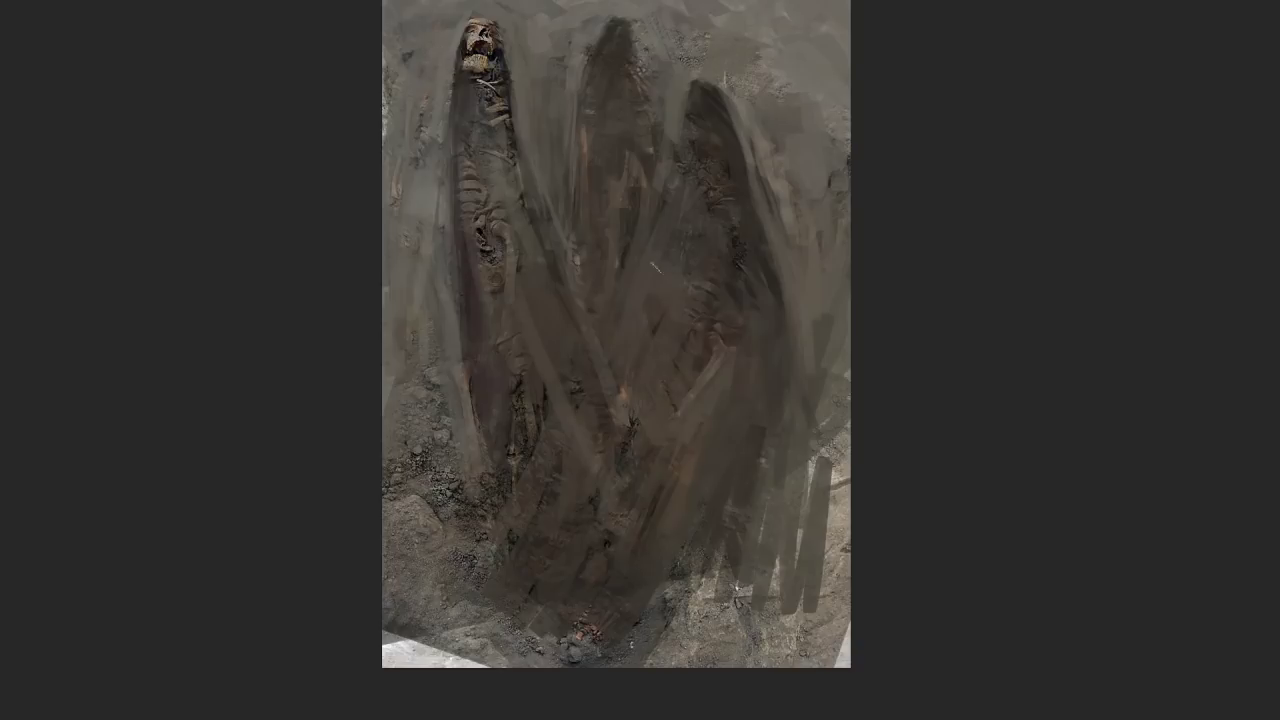
Paint grey strokes over the background rubble texture beside the leftmost figure's upper body
left_click_drag(709, 332, 642, 312)
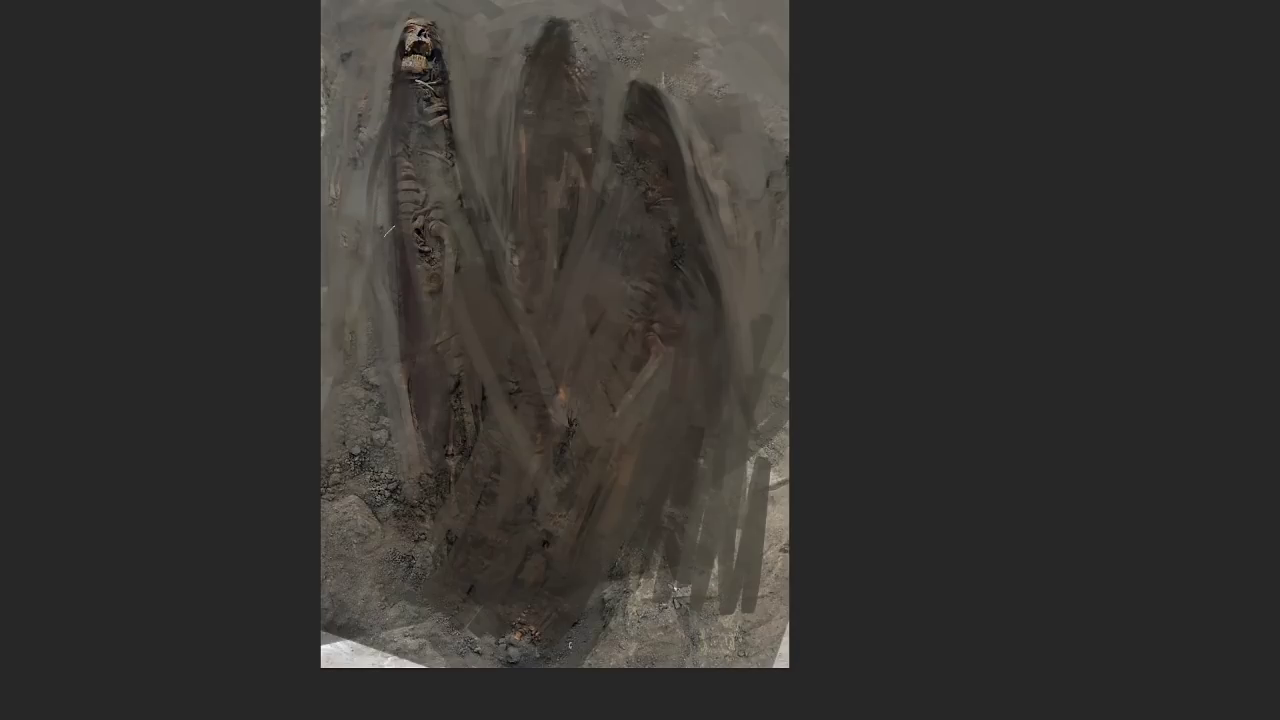
left_click(360, 172)
left_click(364, 133)
left_click(333, 189)
left_click(334, 176)
Try placing a skeleton rib cage photo piece over the leftmost figure's torso
mouse_move(362, 145)
left_mouse_down()
mouse_move(372, 168)
mouse_move(396, 160)
mouse_move(500, 250)
left_mouse_up()
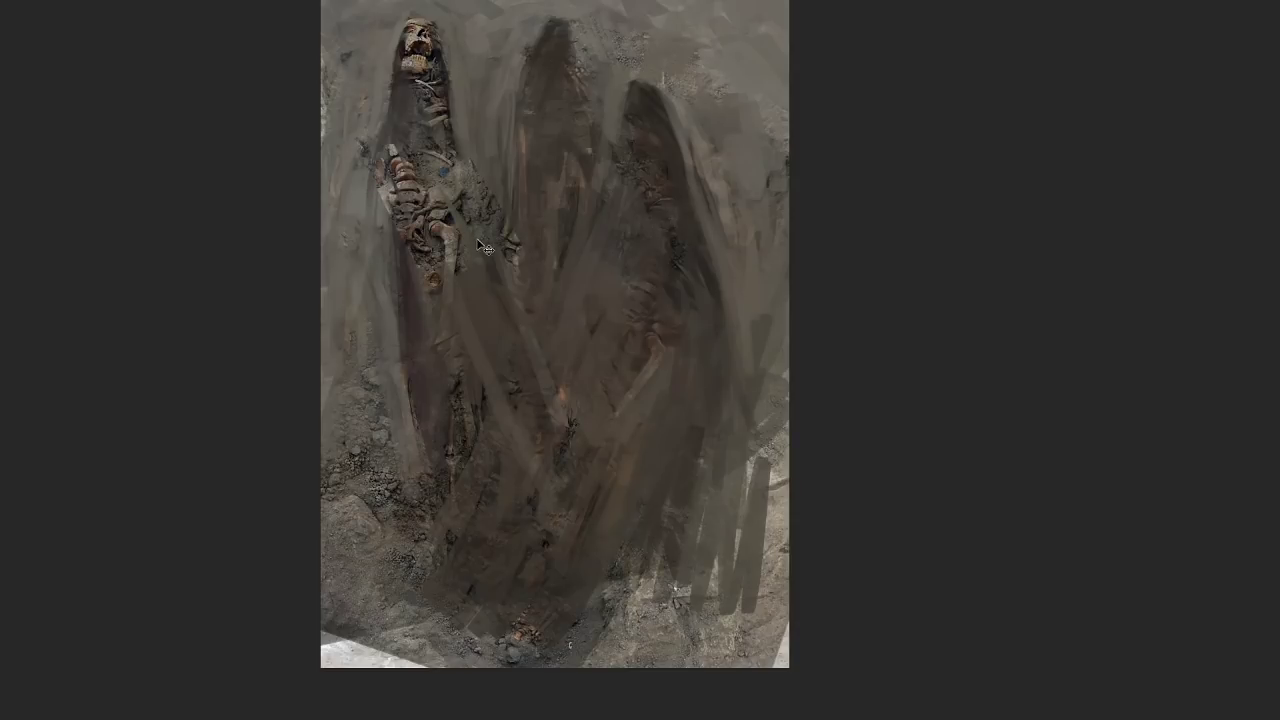
key("ctrl+z")
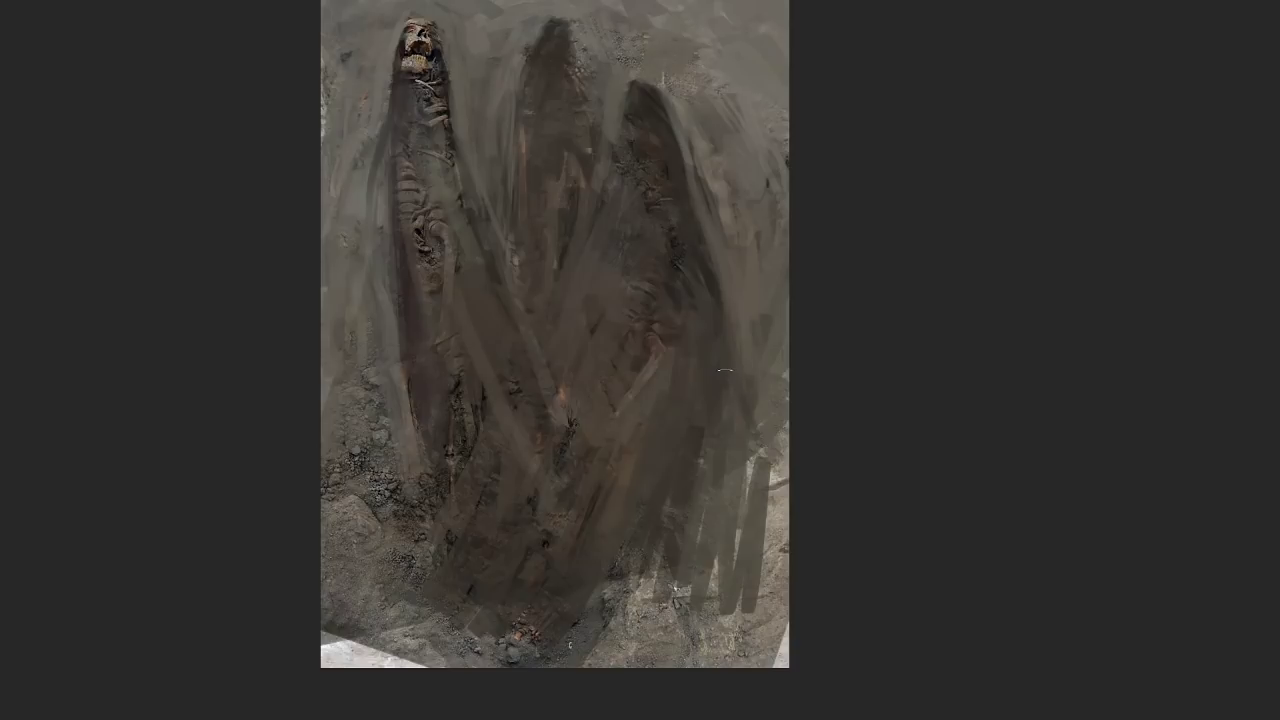
Paint sweeping grey-brown strokes across the background above and beside the rightmost figure
left_click(745, 99)
left_click(736, 101)
left_click(702, 86)
left_click(688, 34)
left_click(660, 15)
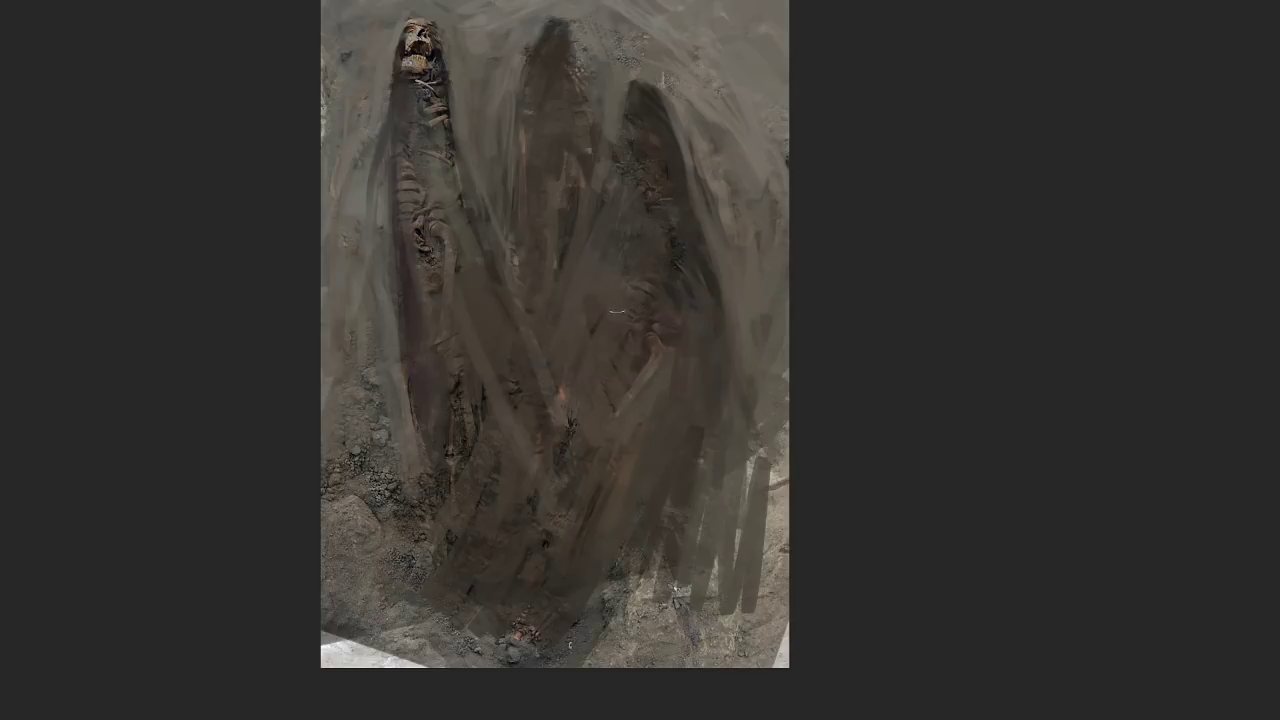
Mirror the image horizontally and rotate the canvas view a quarter turn clockwise
key("m")
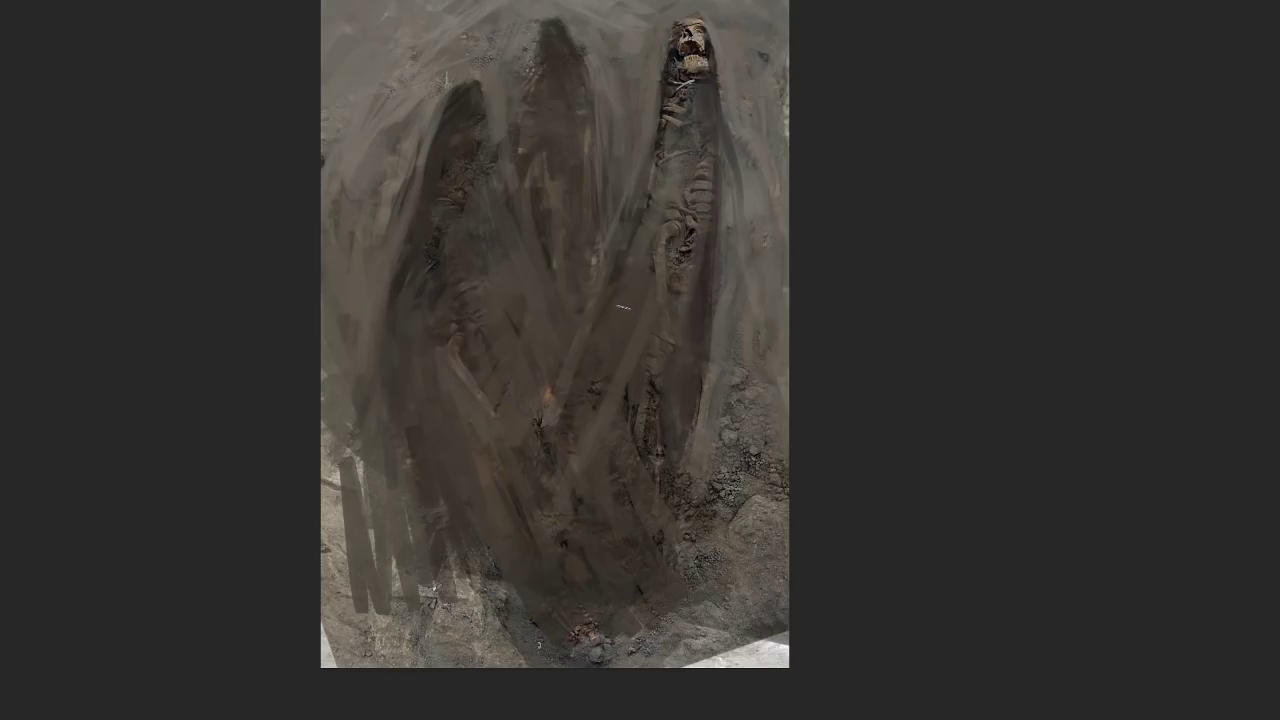
key("r")
left_click_drag(667, 286, 753, 364)
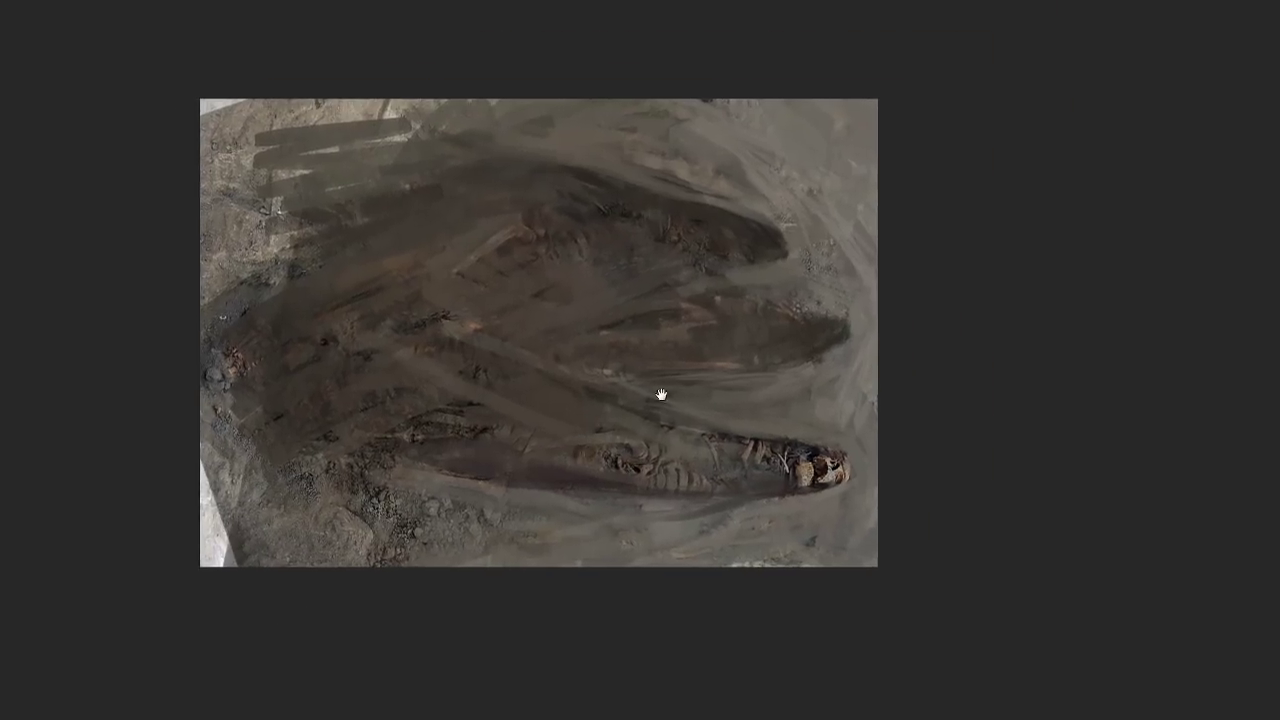
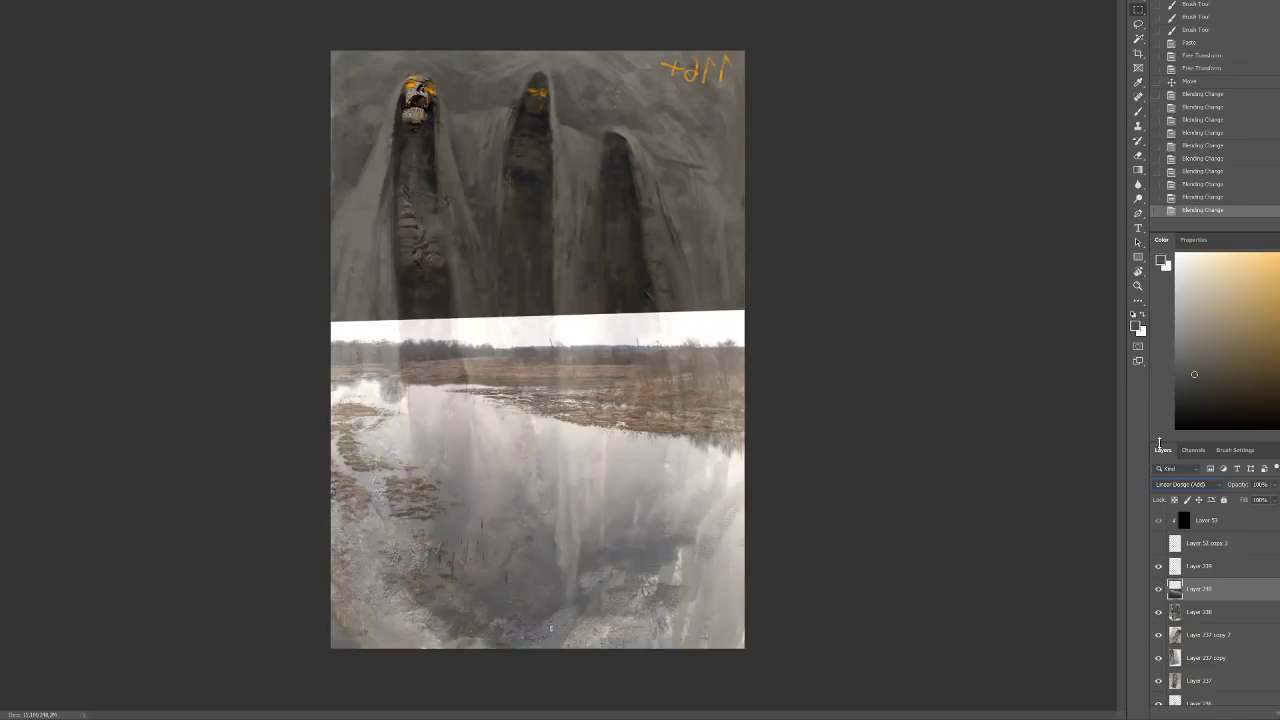
Cycle through the blending modes of the marsh landscape photo layer and set it to Overlay
key("shift+plus")
key("Down")
key("Down")
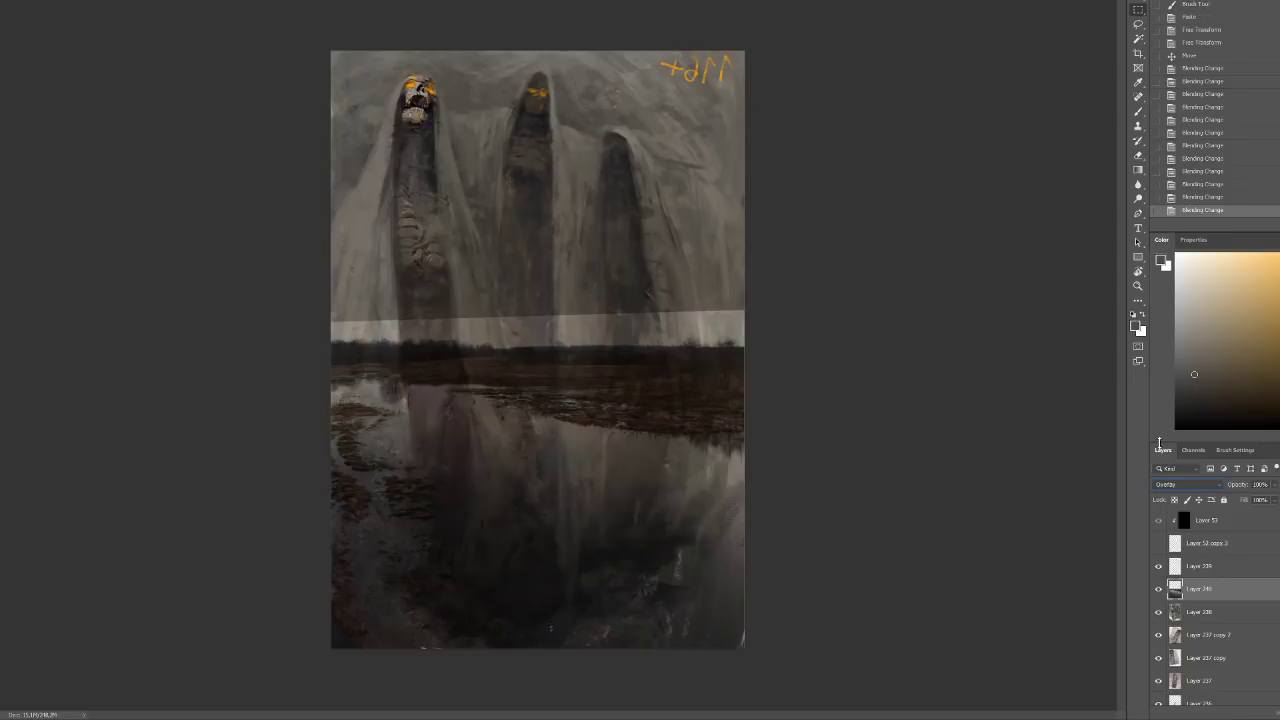
key("Up")
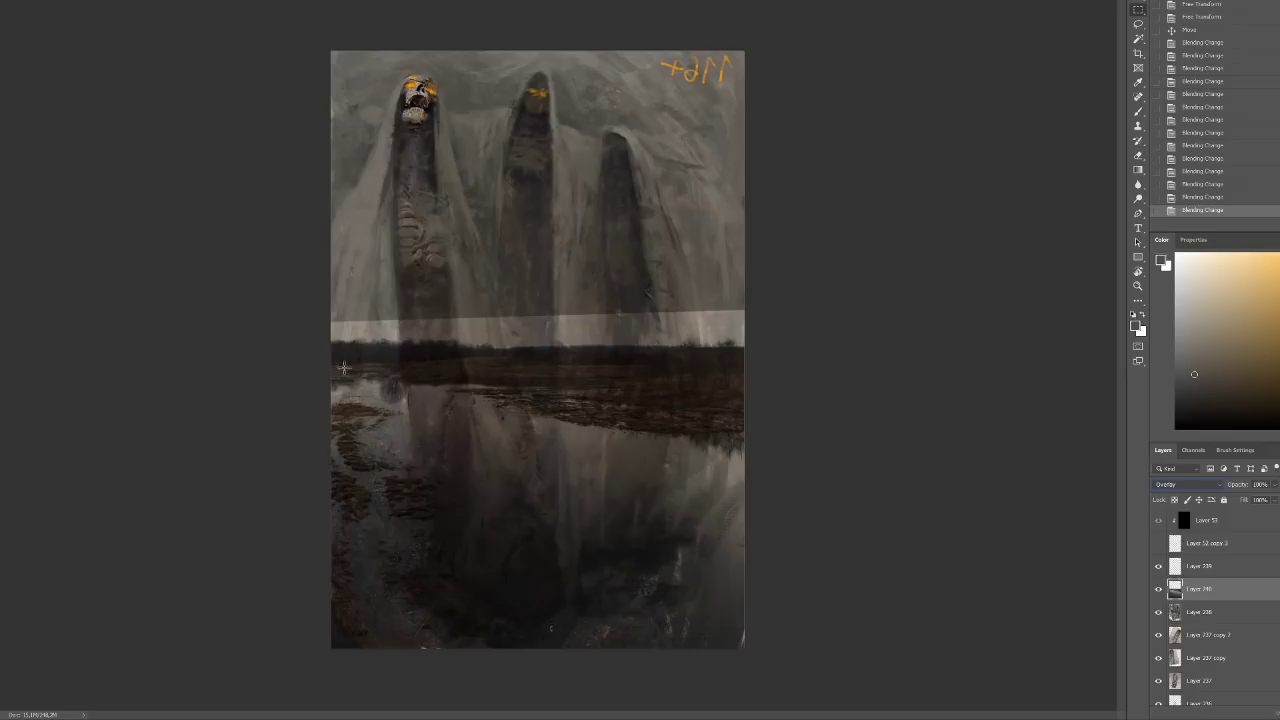
left_click_drag(306, 312, 814, 337)
key("ctrl+d")
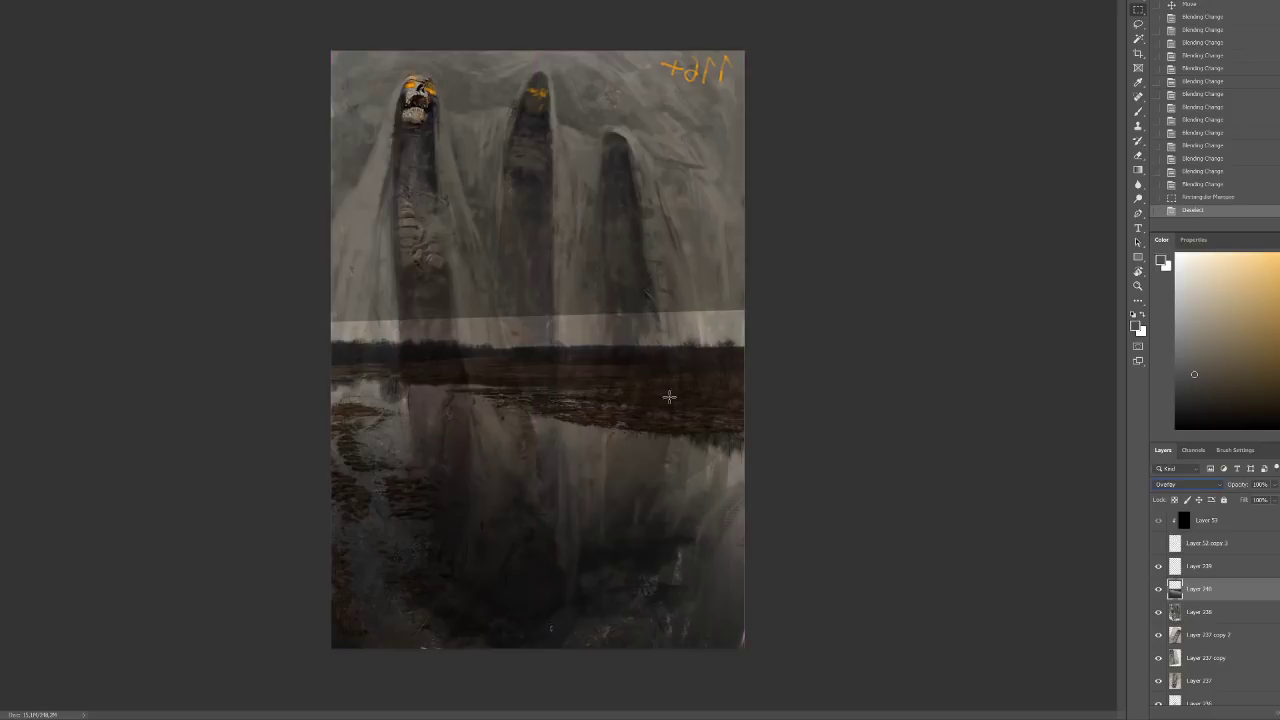
left_click_drag(331, 287, 840, 354)
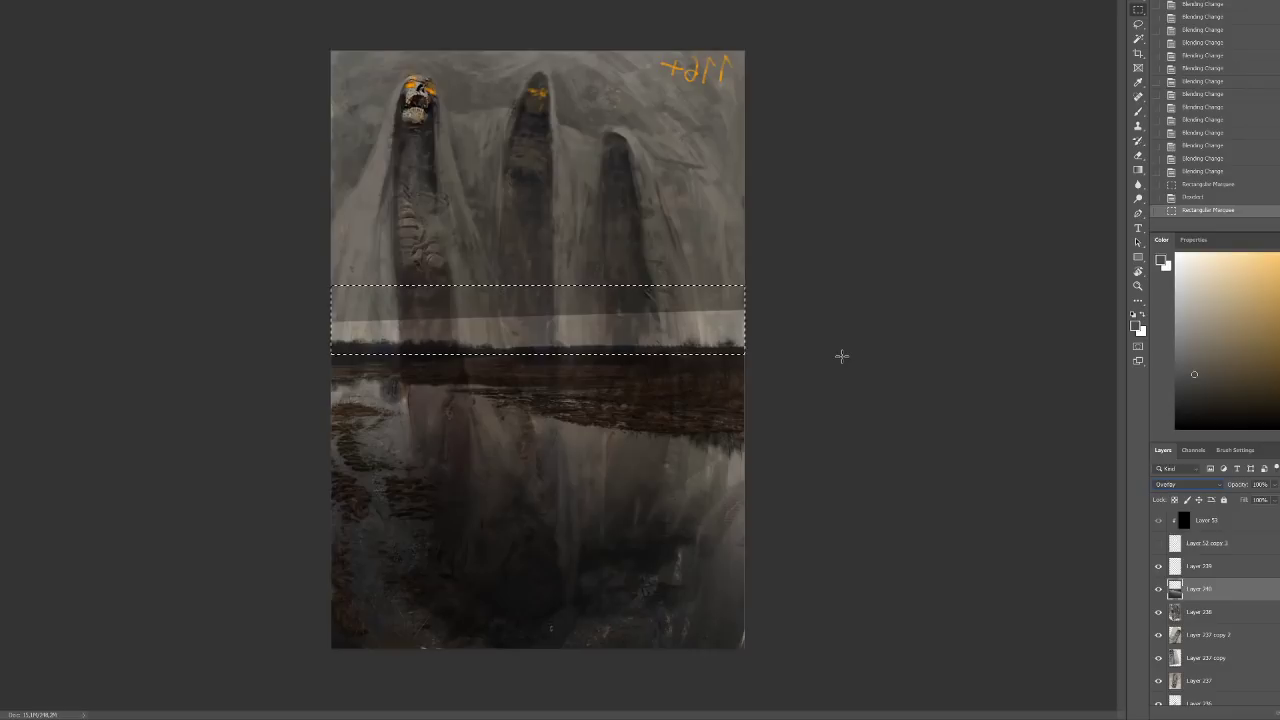
key("ctrl+d")
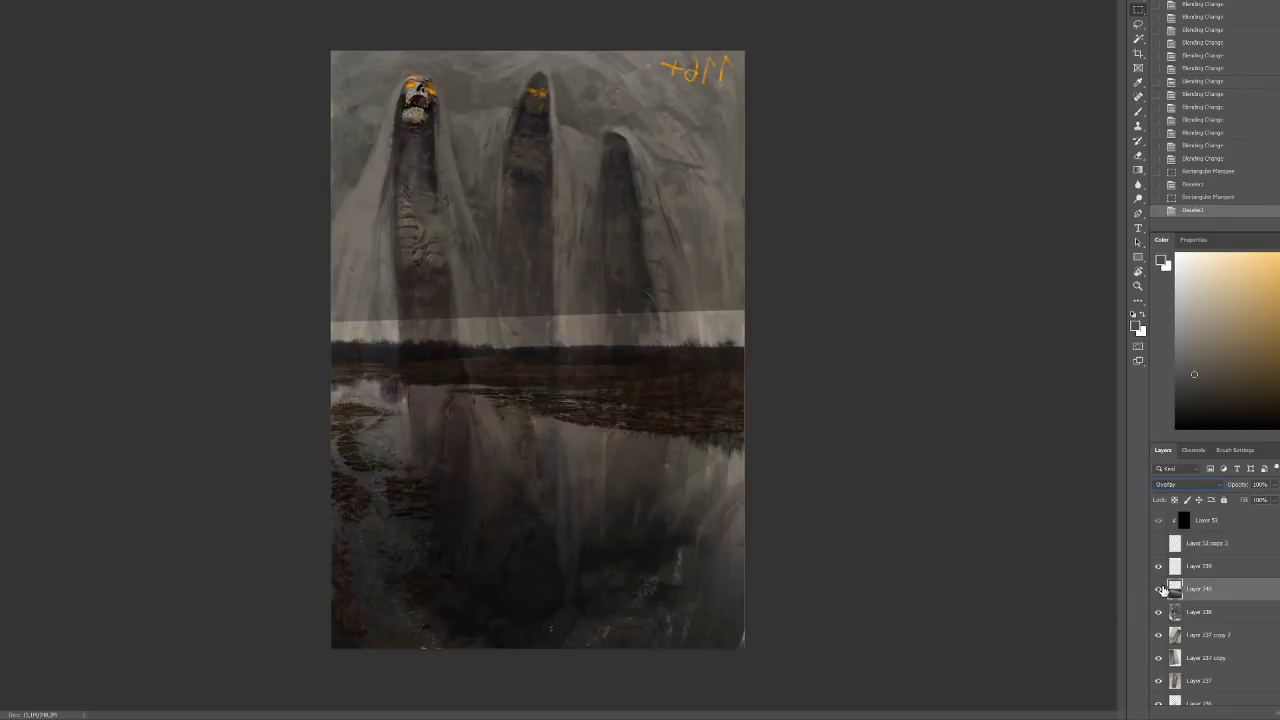
Delete the full-width strip of sky and treeline from the top of the landscape photo layer, leaving nothing selected
left_click(1159, 589)
left_click(1159, 589)
left_click_drag(797, 286, 309, 351)
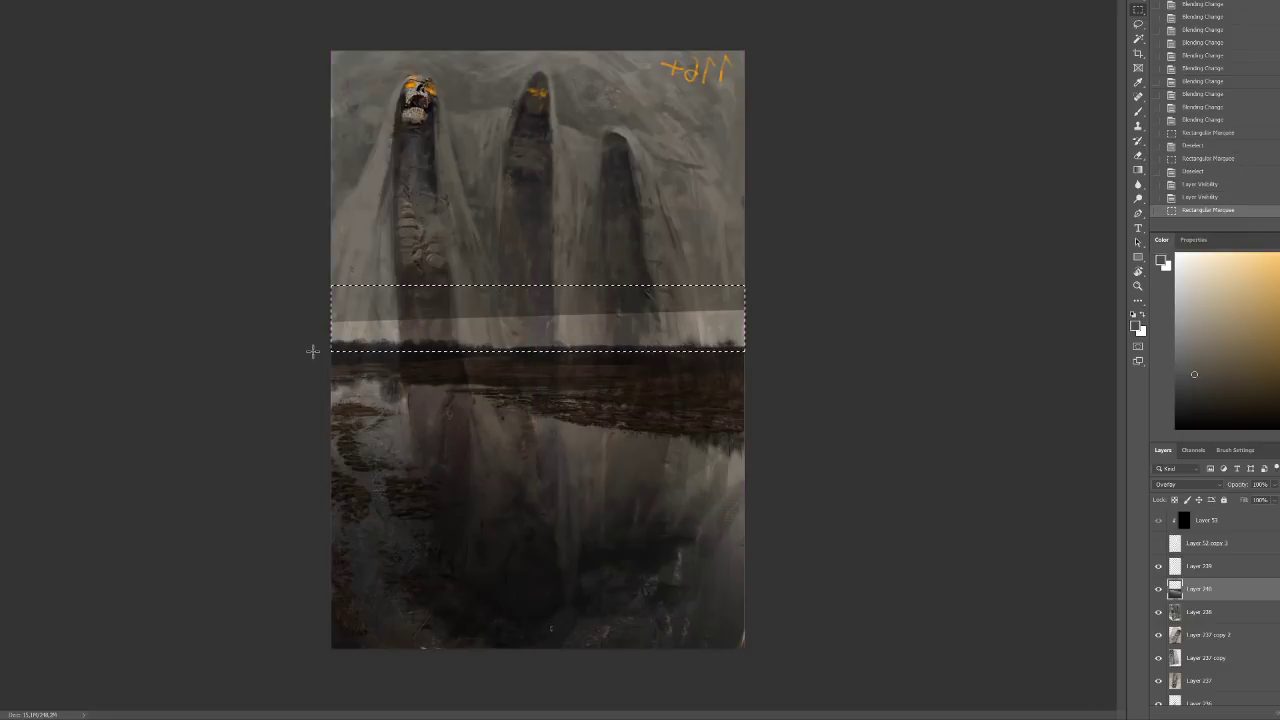
key("Delete")
key("ctrl+d")
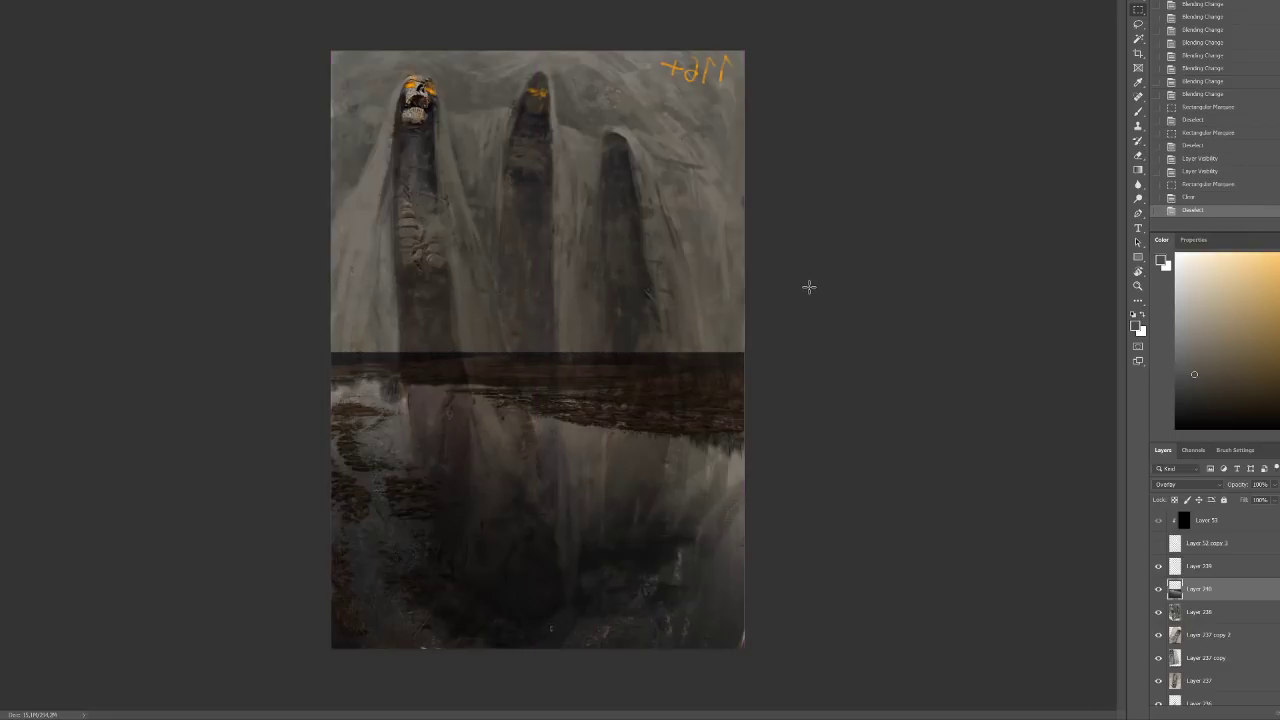
key("b")
left_click(628, 334, "alt")
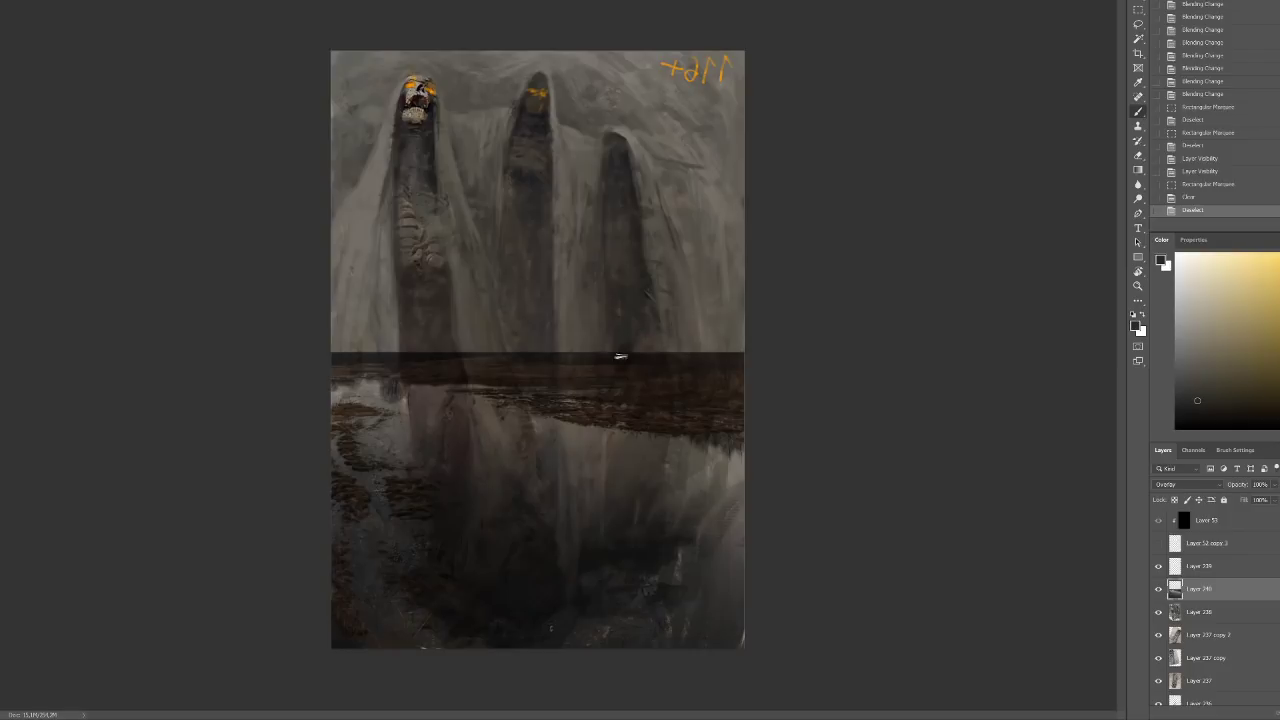
left_click_drag(617, 352, 623, 343)
key("ctrl+z")
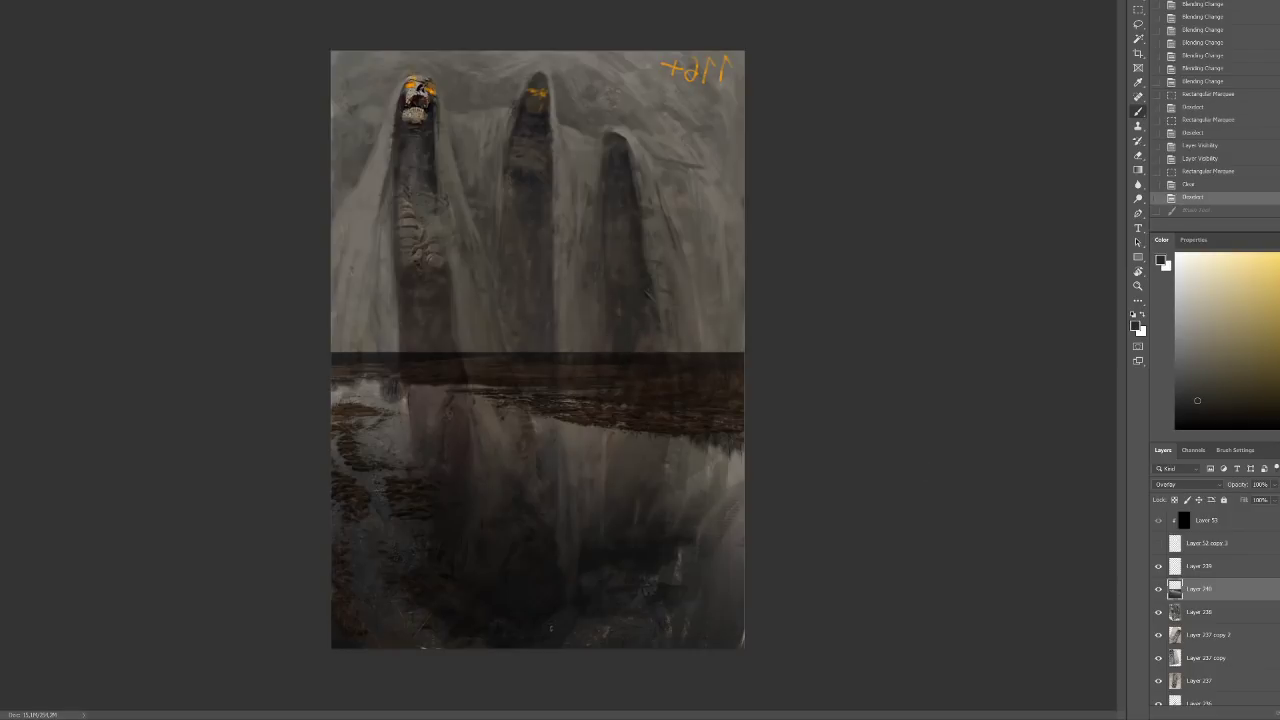
Add a new layer above the landscape photo and brush sampled dark grey over the horizon edge at the rightmost figure's base
key("ctrl+shift+alt+n")
left_click(622, 330, "alt")
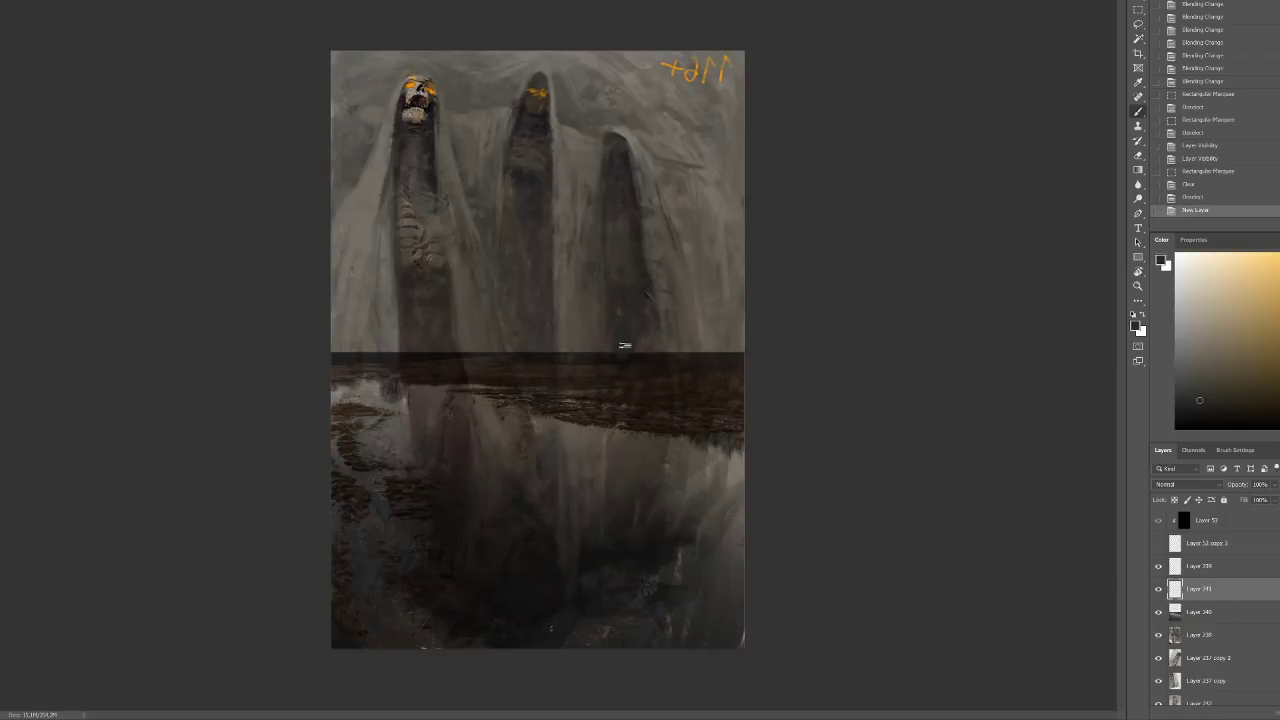
left_click_drag(627, 360, 635, 346)
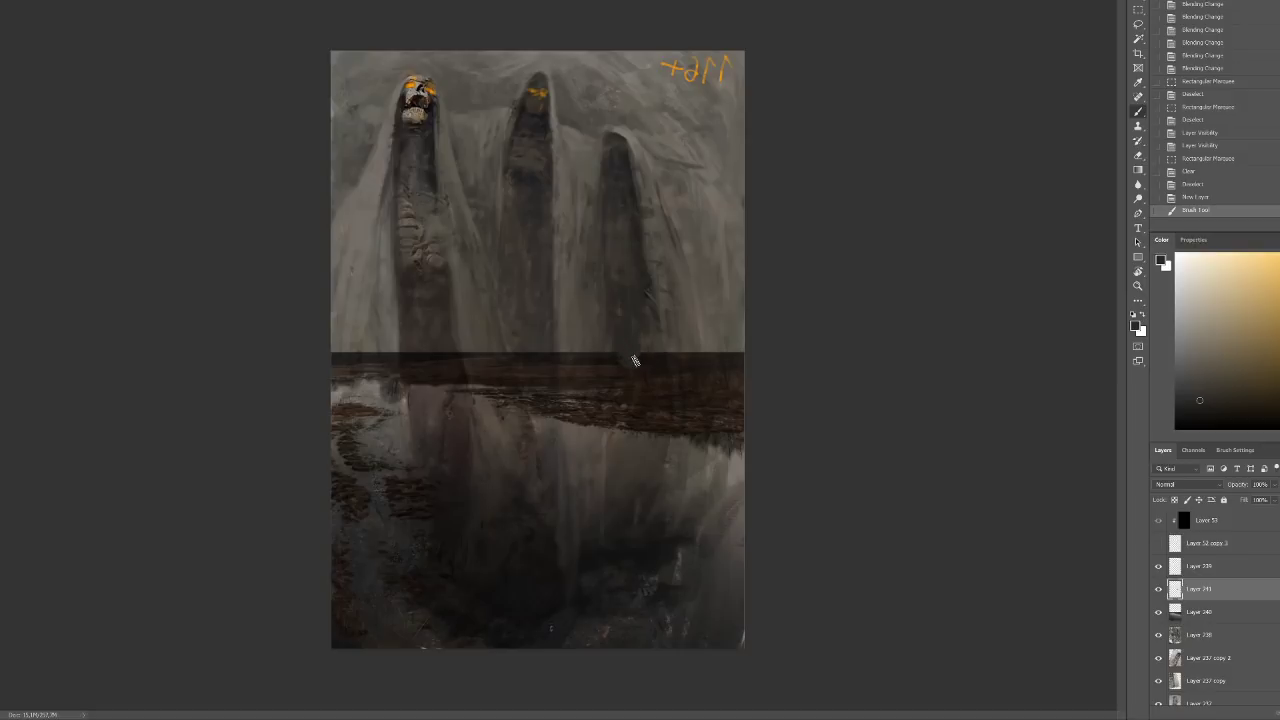
left_click(640, 357)
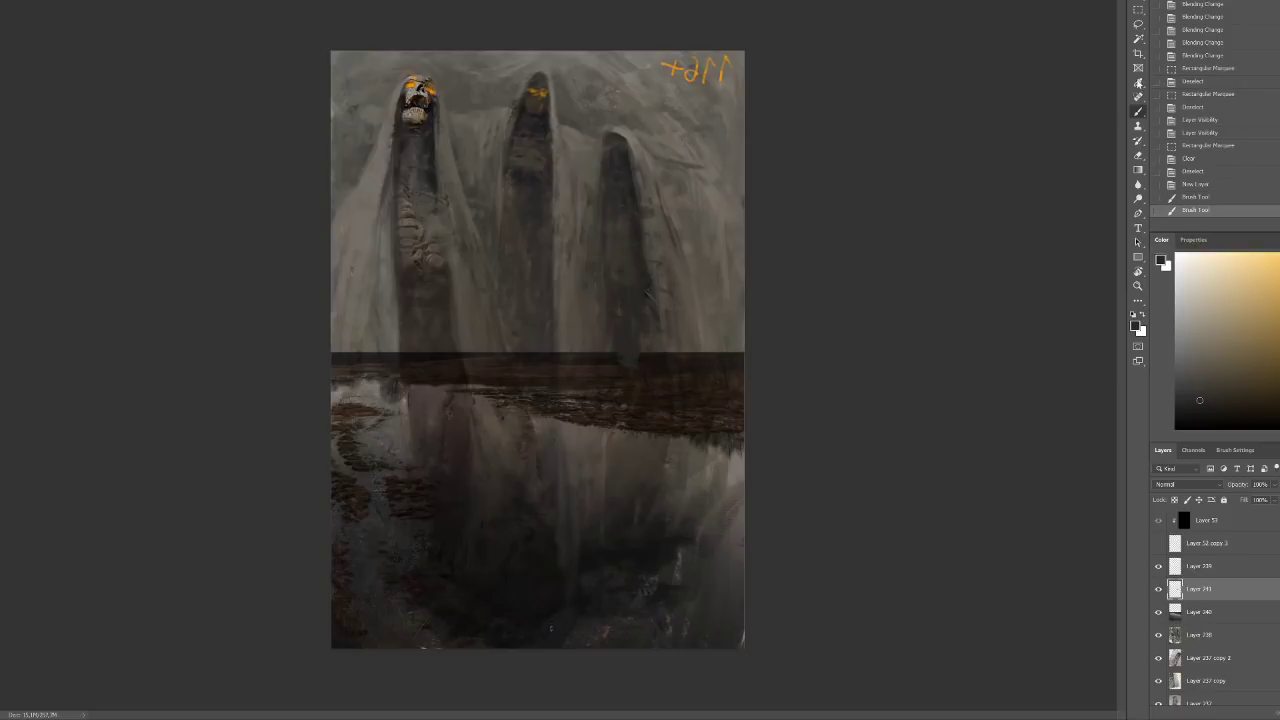
Compare the image with the new paint layer hidden and shown, and save the document
left_click(1138, 10)
key("ctrl+plus")
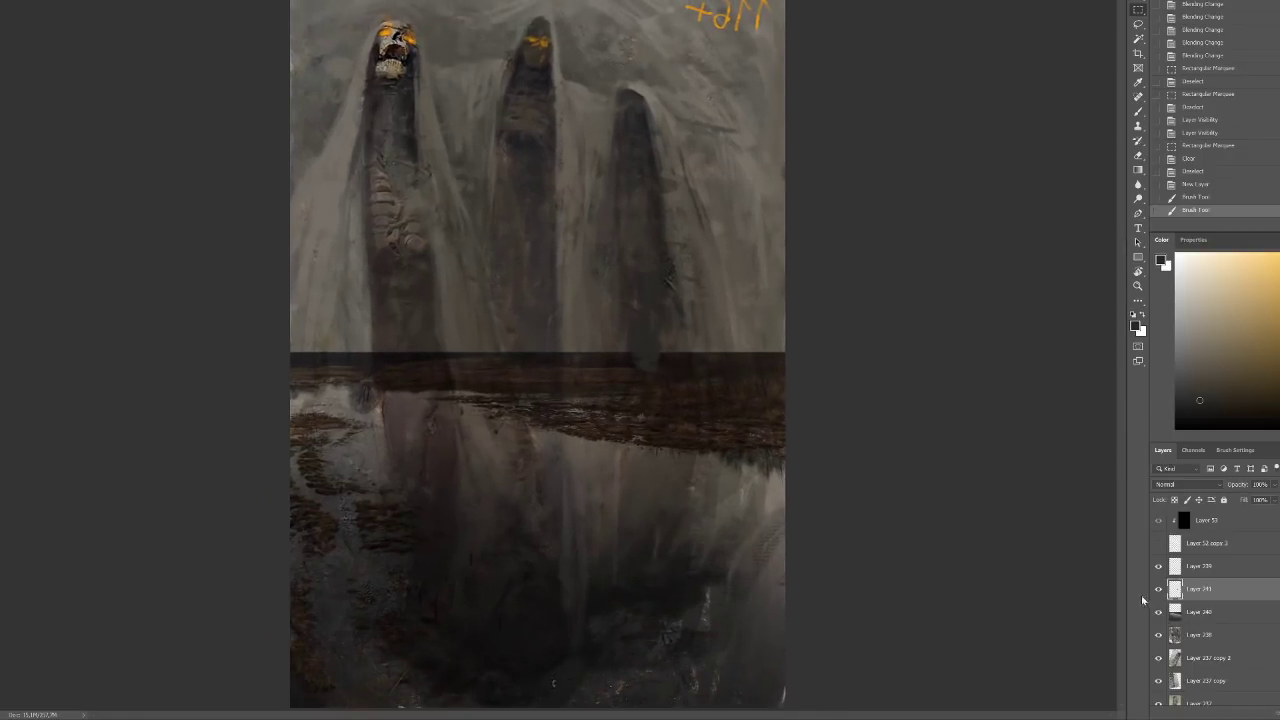
left_click(1158, 590)
left_click(1158, 590)
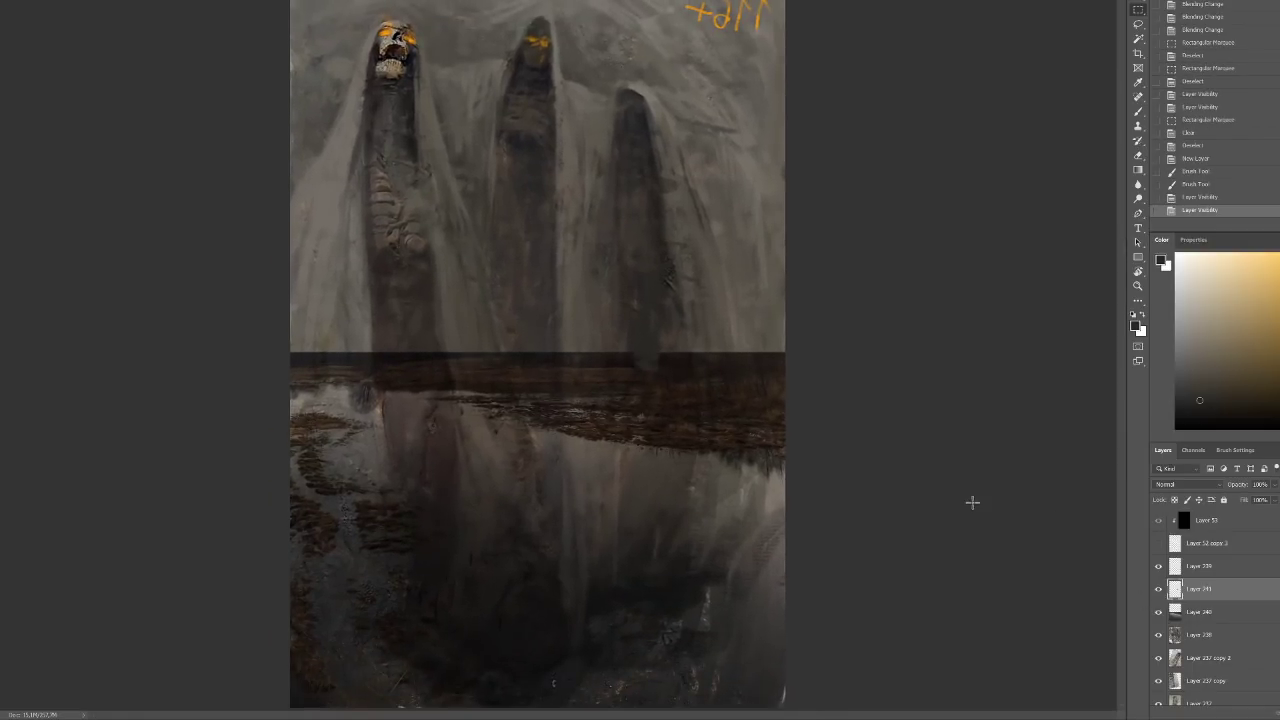
key("ctrl+s")
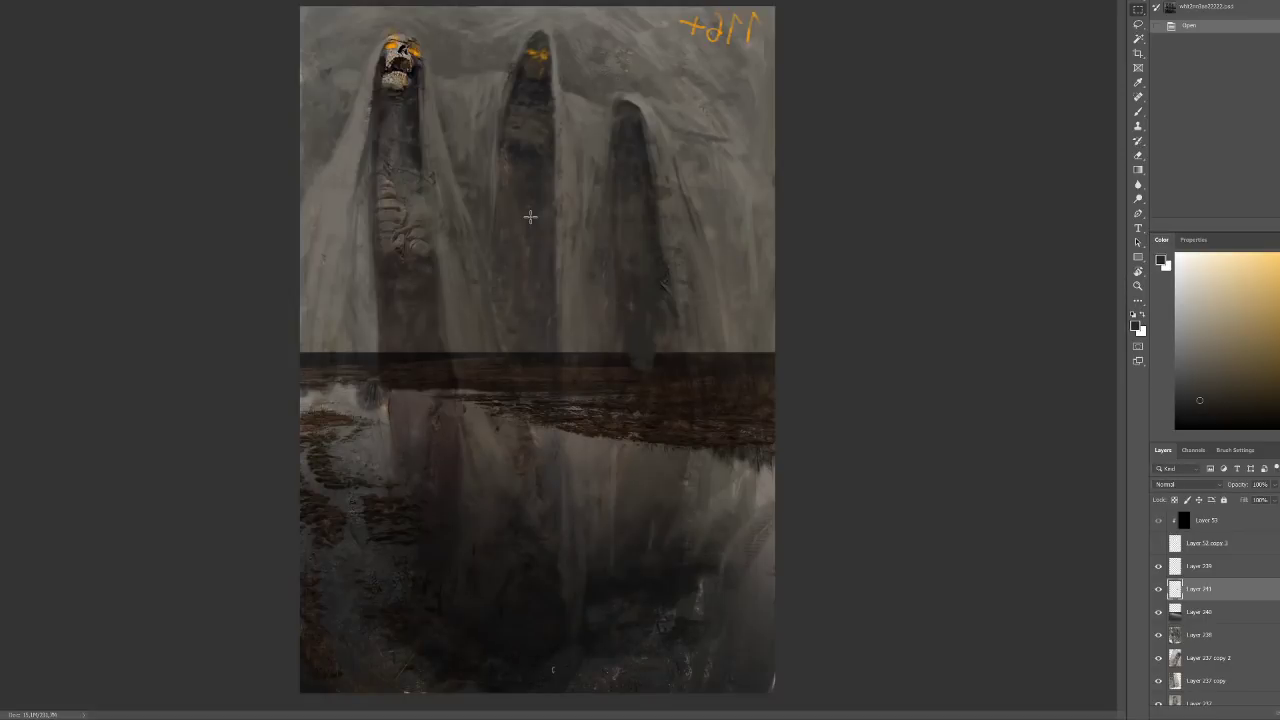
Brush sampled grey along the full width of the horizon to soften its hard edge beneath the figures
key("b")
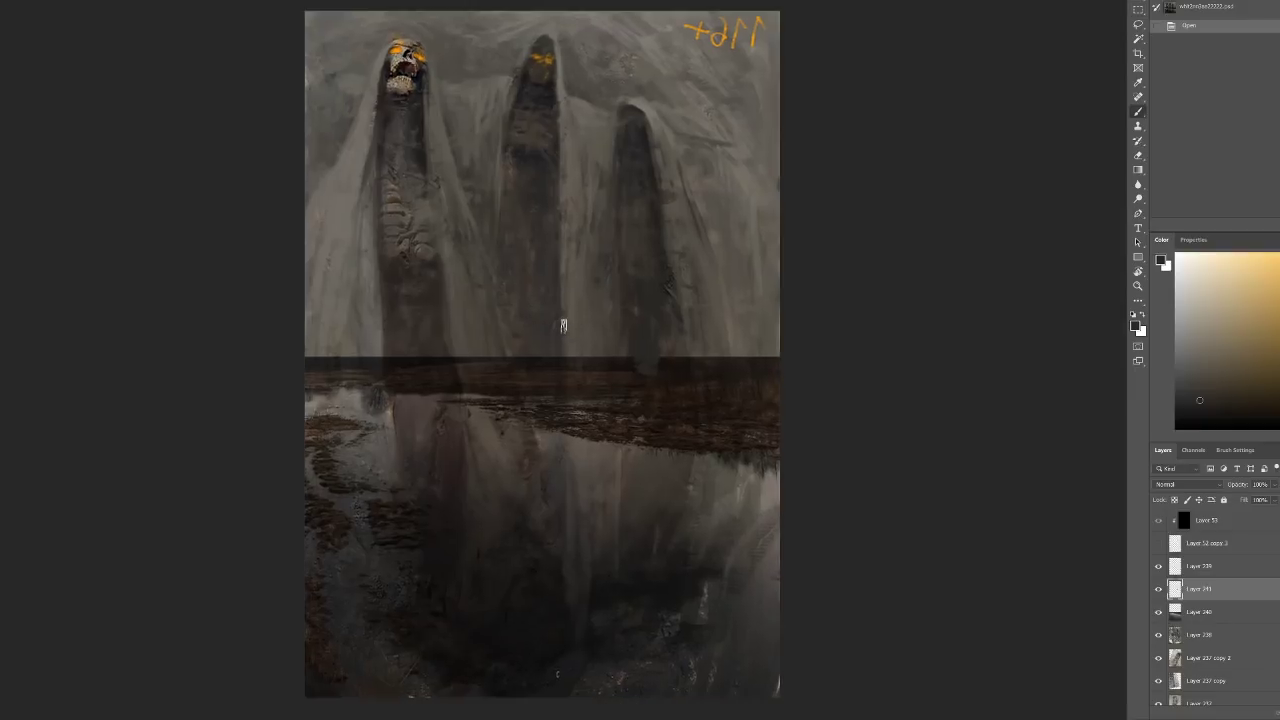
key("Tab")
left_click_drag(563, 325, 449, 277)
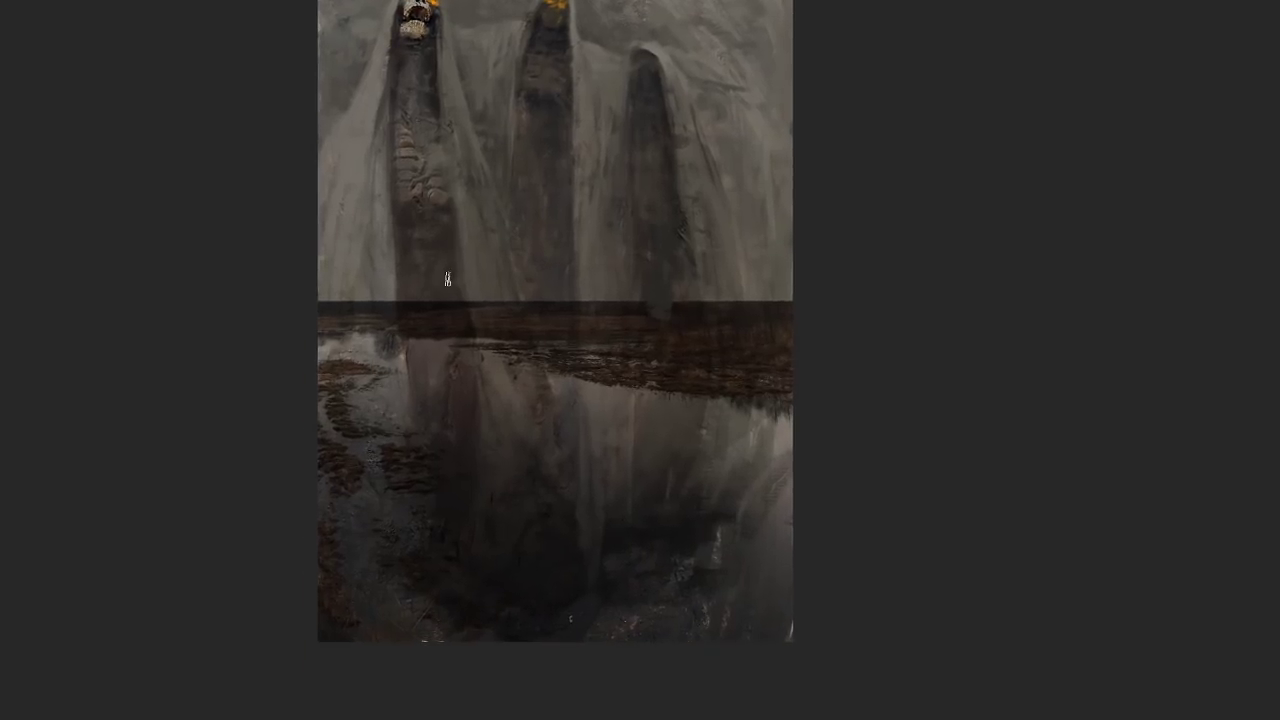
left_click_drag(632, 329, 612, 363)
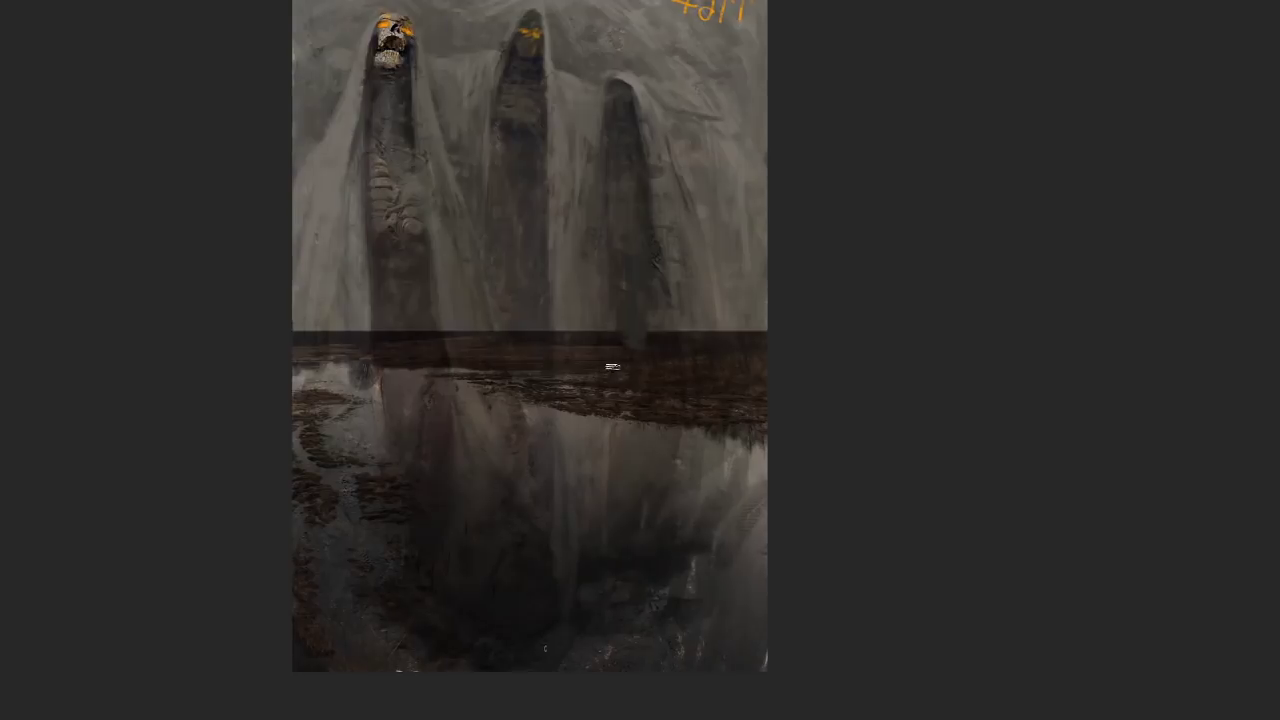
left_click(535, 324, "alt")
mouse_move(310, 331)
left_mouse_down()
mouse_move(554, 340)
mouse_move(578, 323)
mouse_move(549, 337)
mouse_move(790, 353)
left_mouse_up()
left_click(571, 448)
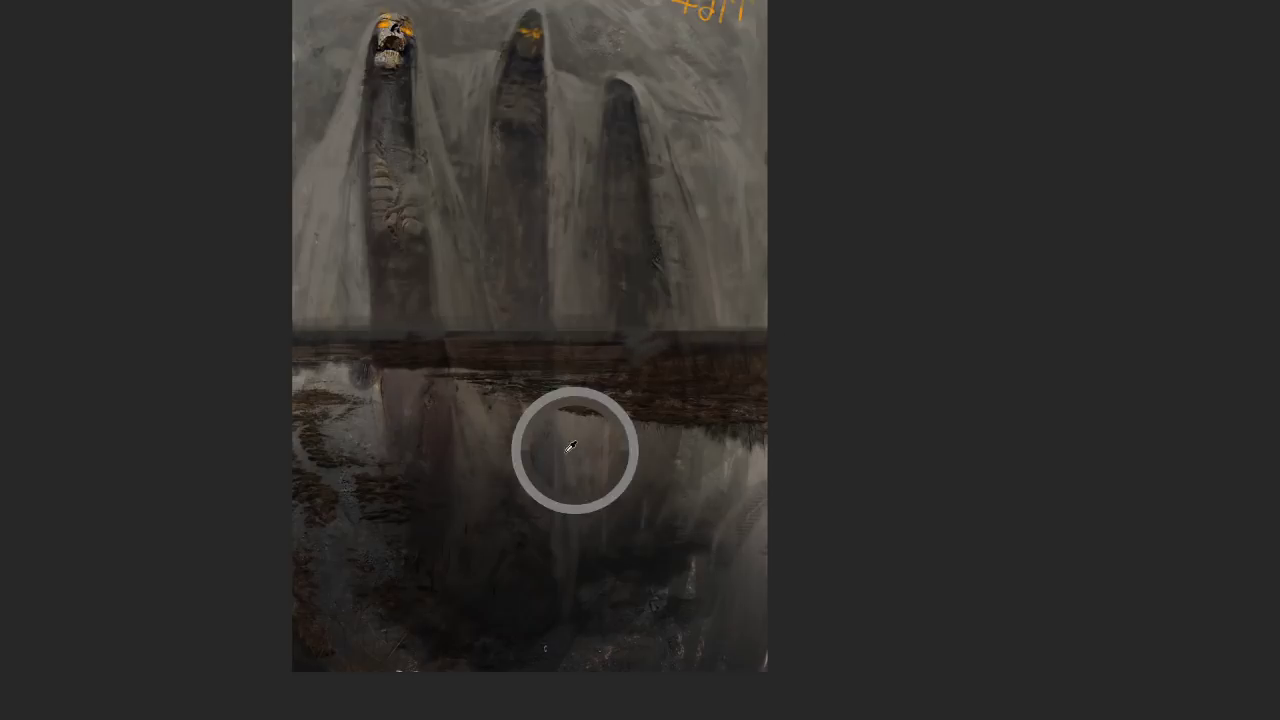
left_click(436, 360)
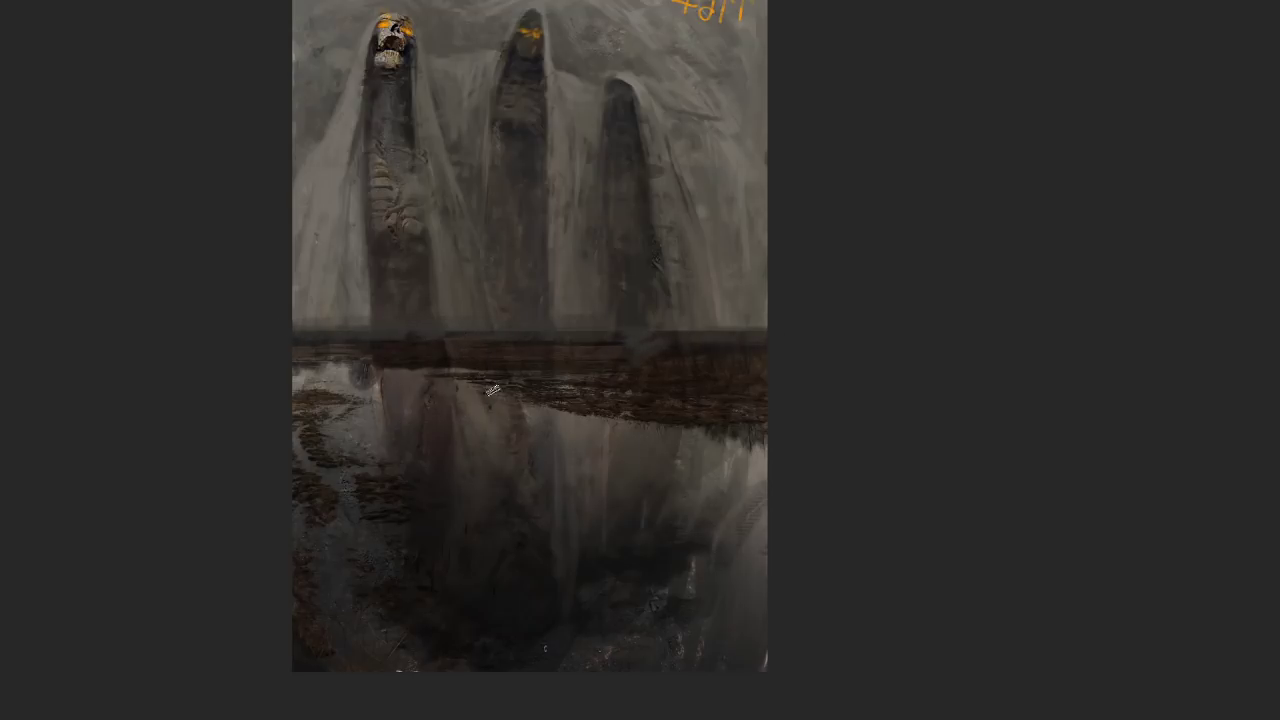
Move the landscape photo lower in the image together with the paint along its horizon
left_click_drag(566, 380, 566, 410)
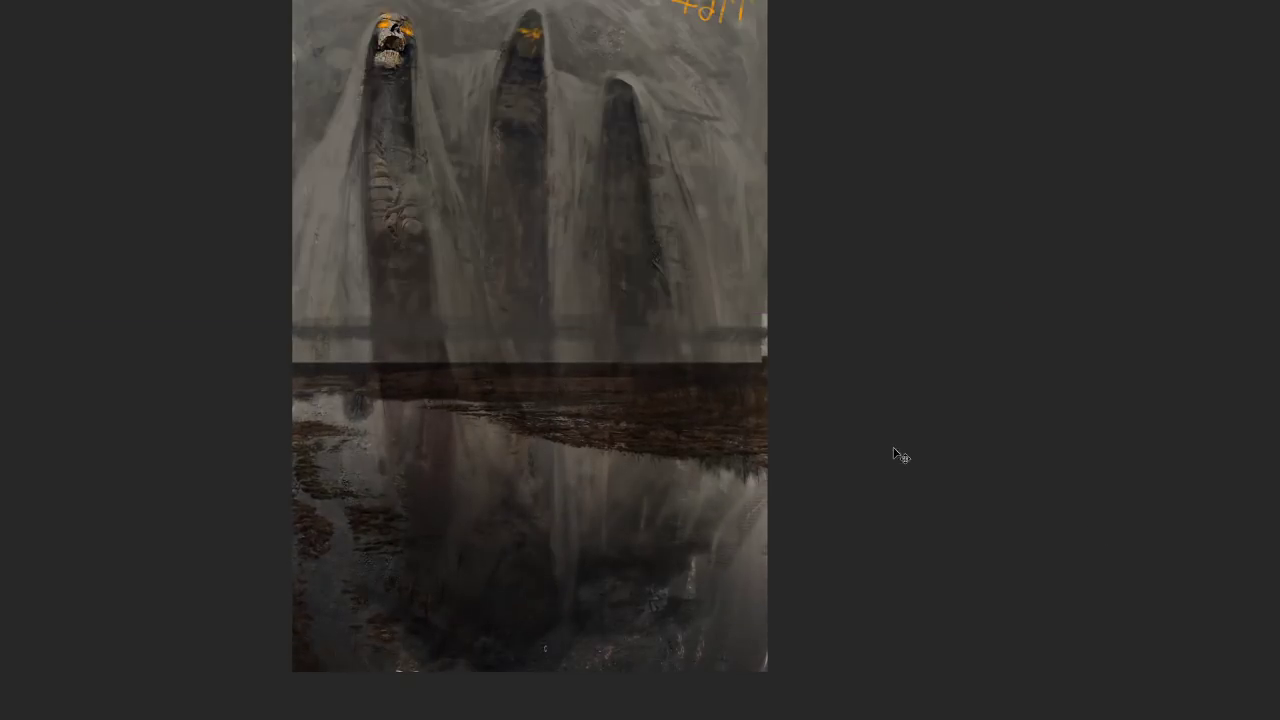
key("ctrl+z")
mouse_move(634, 360)
left_mouse_down()
mouse_move(630, 436)
mouse_move(675, 427)
left_mouse_up()
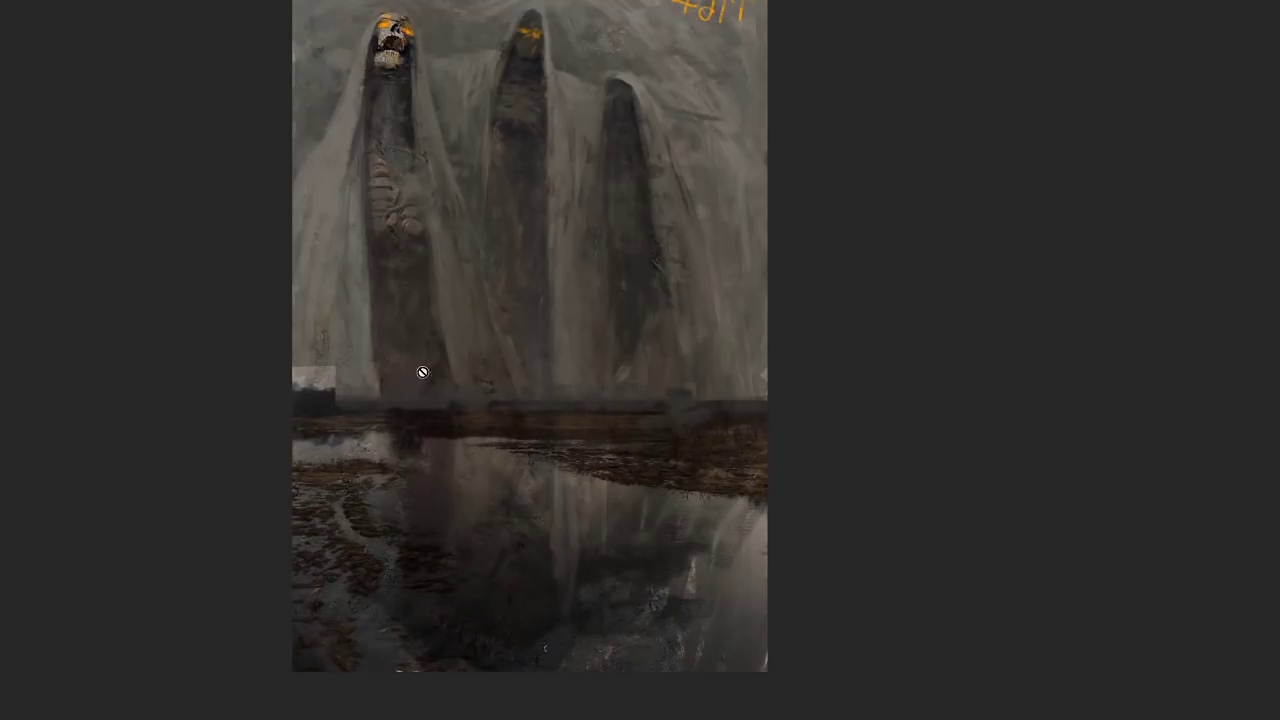
Delete the leftover bright sky patch above the left end of the horizon, leaving nothing selected
key("l")
mouse_move(348, 320)
left_mouse_down()
mouse_move(305, 399)
mouse_move(284, 318)
left_mouse_up()
mouse_move(332, 334)
left_mouse_down()
mouse_move(256, 389)
mouse_move(352, 404)
mouse_move(345, 357)
left_mouse_up()
key("Delete")
key("ctrl+d")
Brush sampled dark tones over the leftmost figure's jaw and neck to sink the skull into the hood's shadow
key("b")
left_click_drag(630, 366, 607, 380)
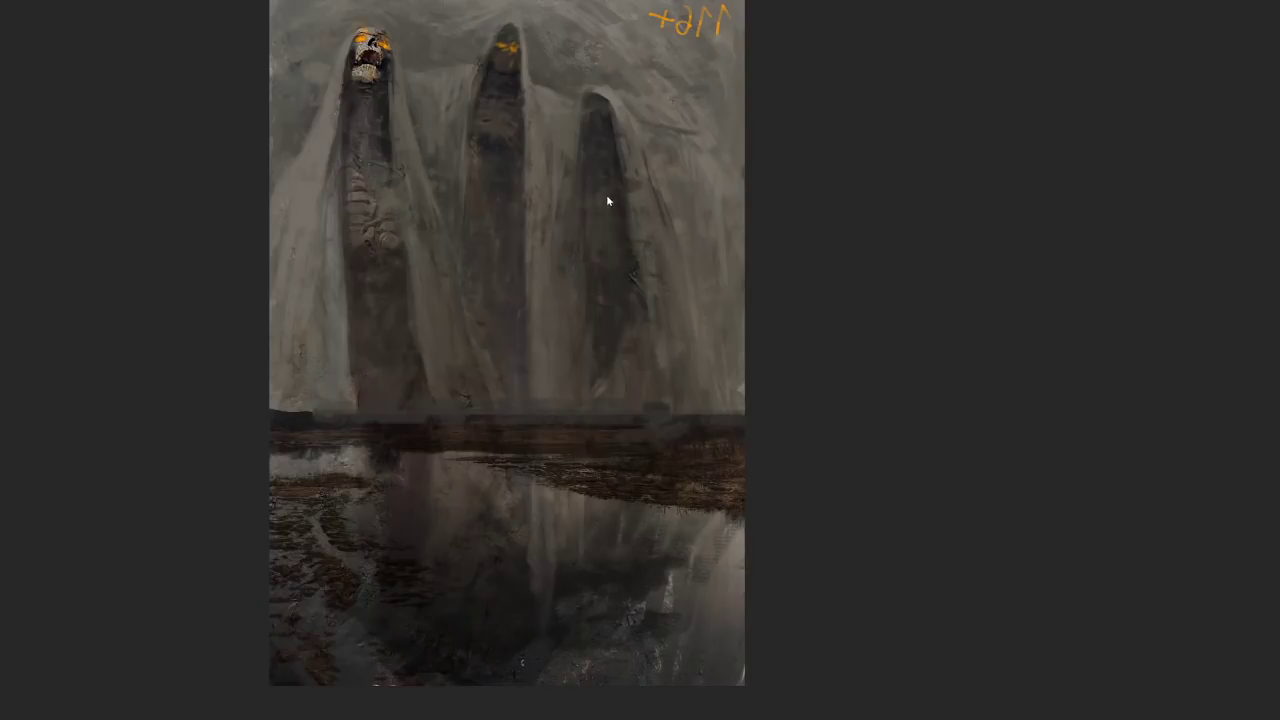
left_click(382, 82, "alt")
mouse_move(356, 50)
left_mouse_down()
mouse_move(364, 78)
mouse_move(380, 78)
mouse_move(359, 77)
left_mouse_up()
left_click(400, 124, "alt")
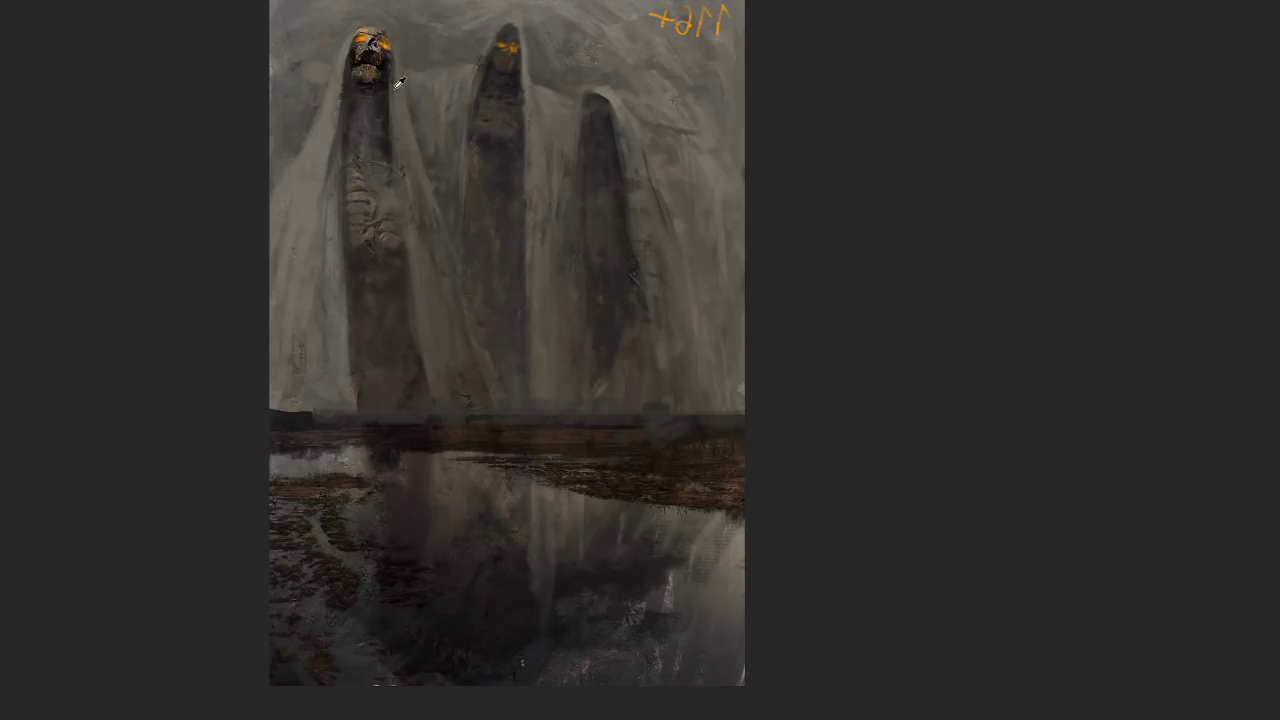
mouse_move(392, 56)
left_mouse_down()
mouse_move(356, 82)
mouse_move(363, 92)
left_mouse_up()
left_click(339, 28, "alt")
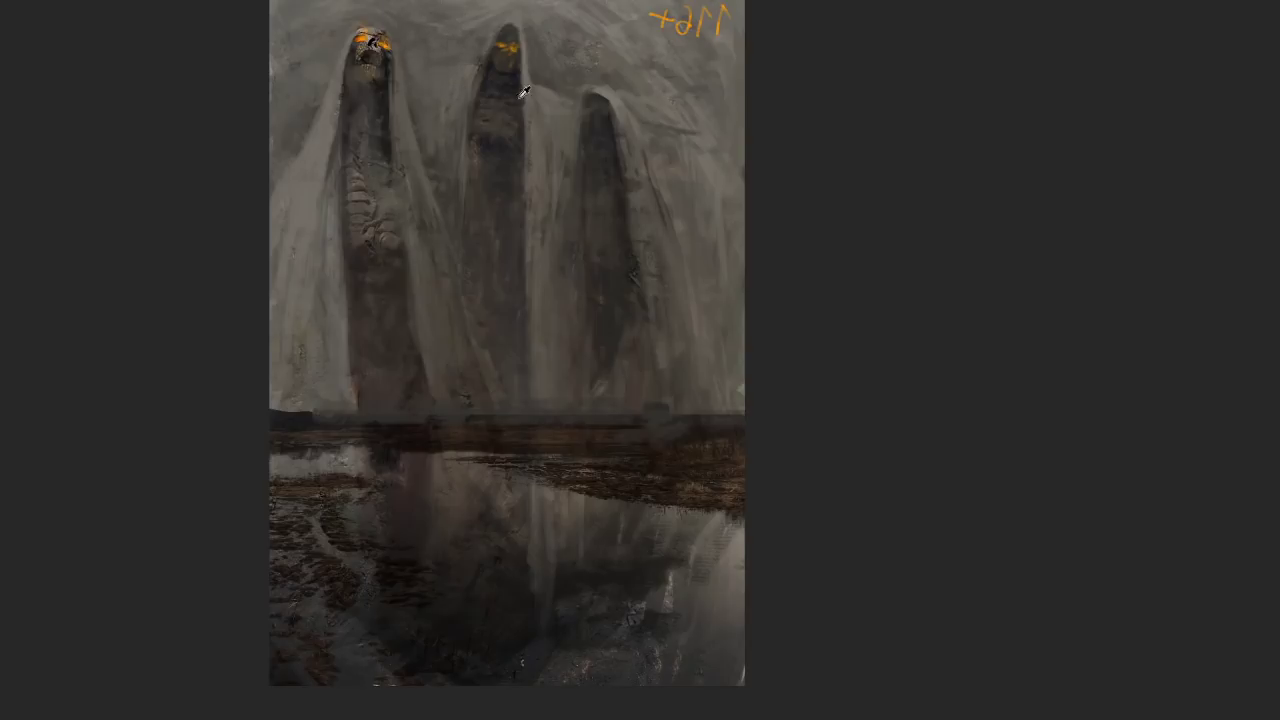
Narrow the middle figure's dark hood along its left edge with sampled background grey
left_click(461, 62, "alt")
left_click(467, 89, "alt")
left_click_drag(486, 60, 479, 98)
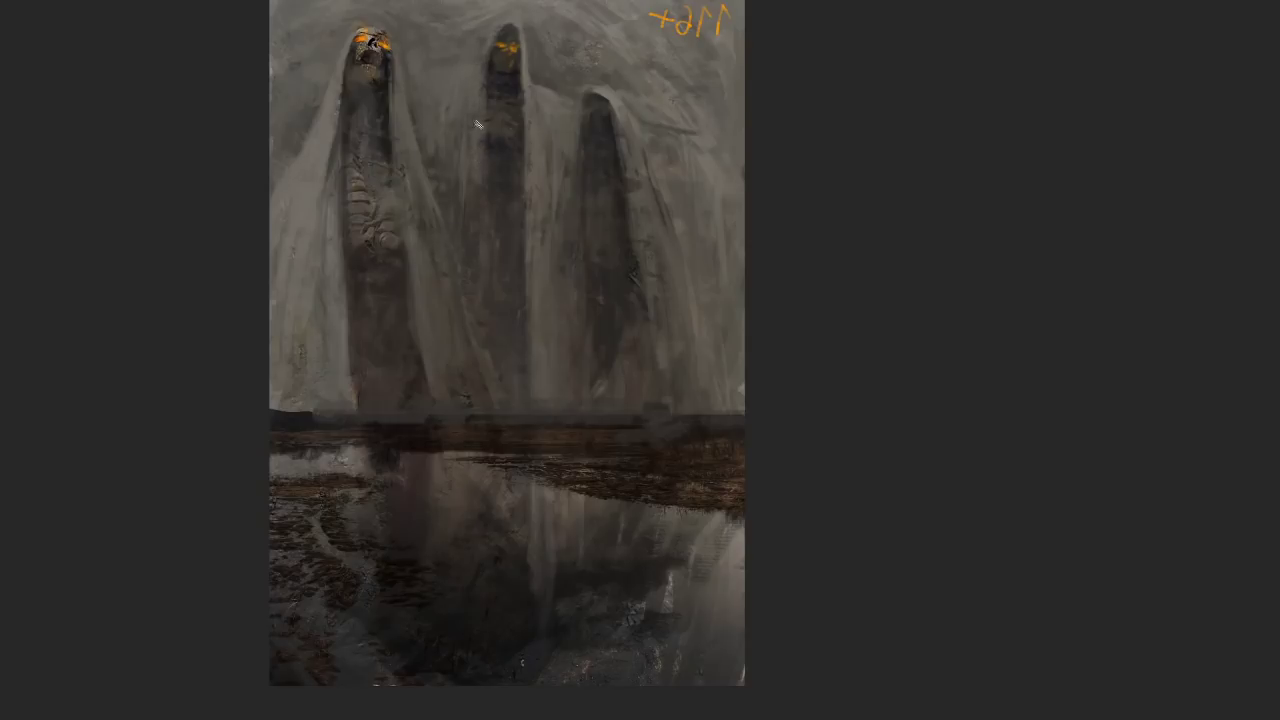
Paint dark curved strokes sweeping from the leftmost figure's lower right side out along the horizon
left_click(430, 282, "alt")
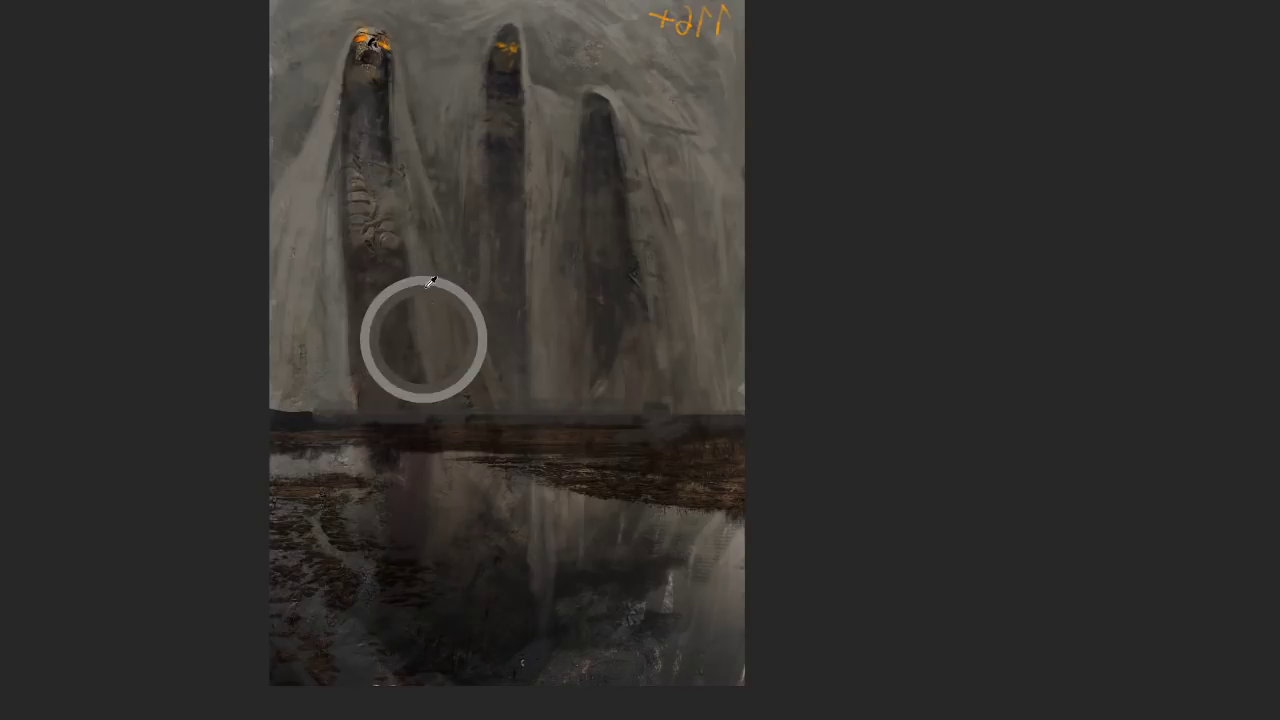
mouse_move(417, 337)
left_mouse_down()
mouse_move(470, 405)
mouse_move(548, 434)
left_mouse_up()
left_click_drag(454, 374, 594, 419)
left_click_drag(457, 408, 672, 414)
left_click_drag(582, 410, 548, 410)
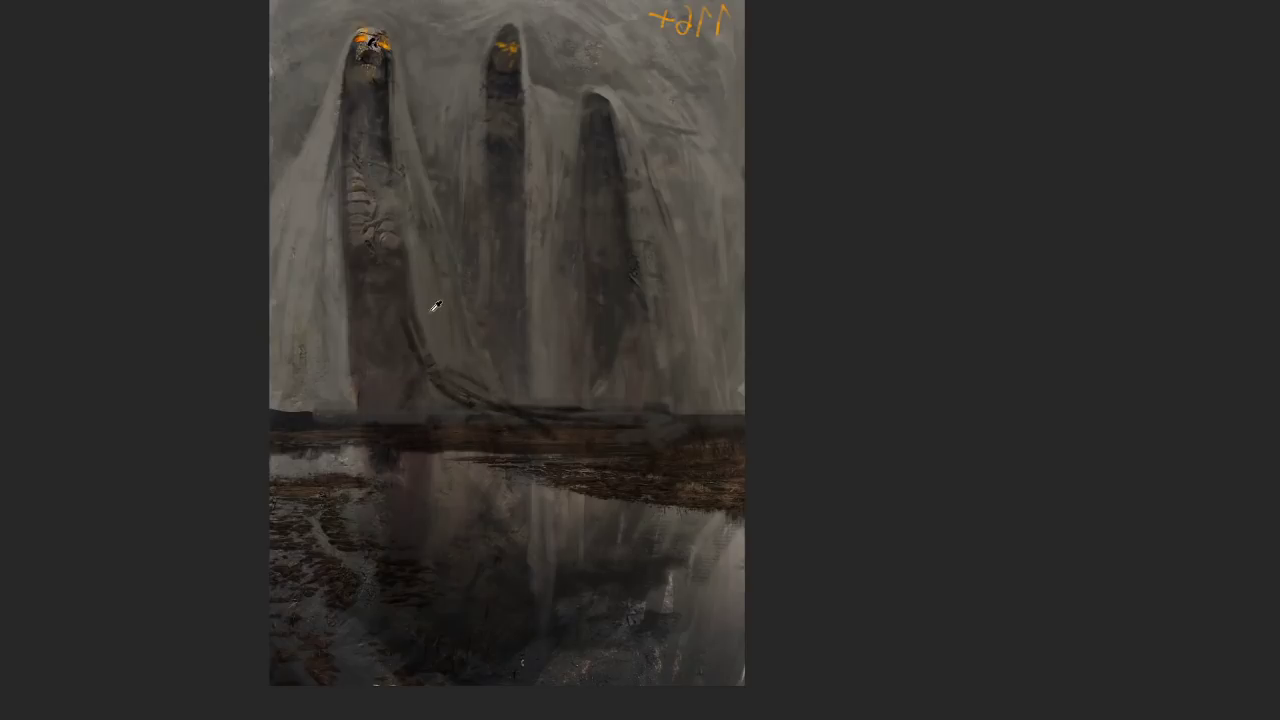
Trim the upper edge of the dark sweeping curve with sampled veil grey and soften the middle figure's lower right edge
left_click(428, 310, "alt")
mouse_move(422, 330)
left_mouse_down()
mouse_move(443, 371)
mouse_move(526, 389)
left_mouse_up()
left_click(429, 337, "alt")
left_click(561, 320, "alt")
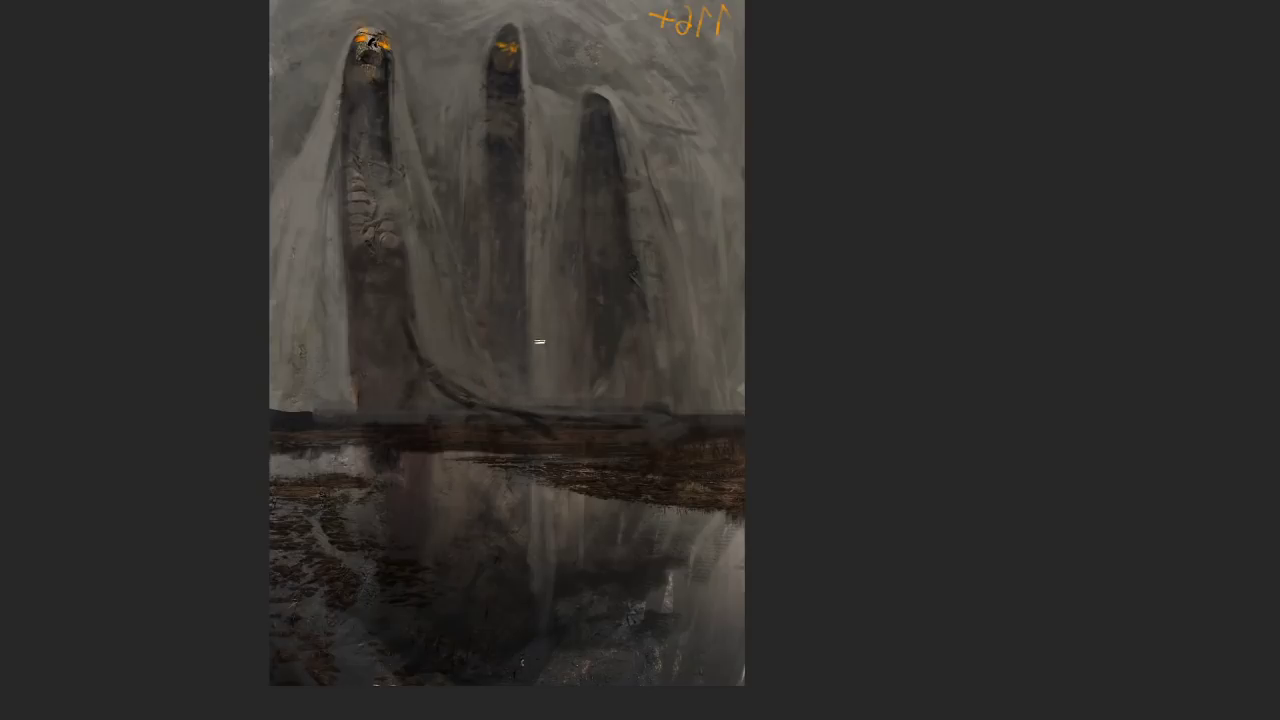
left_click(514, 272, "alt")
Blend the leftmost figure's lower left edge into the pale veil with alternately sampled dark and light tones
left_click(368, 348, "alt")
left_click(372, 347, "alt")
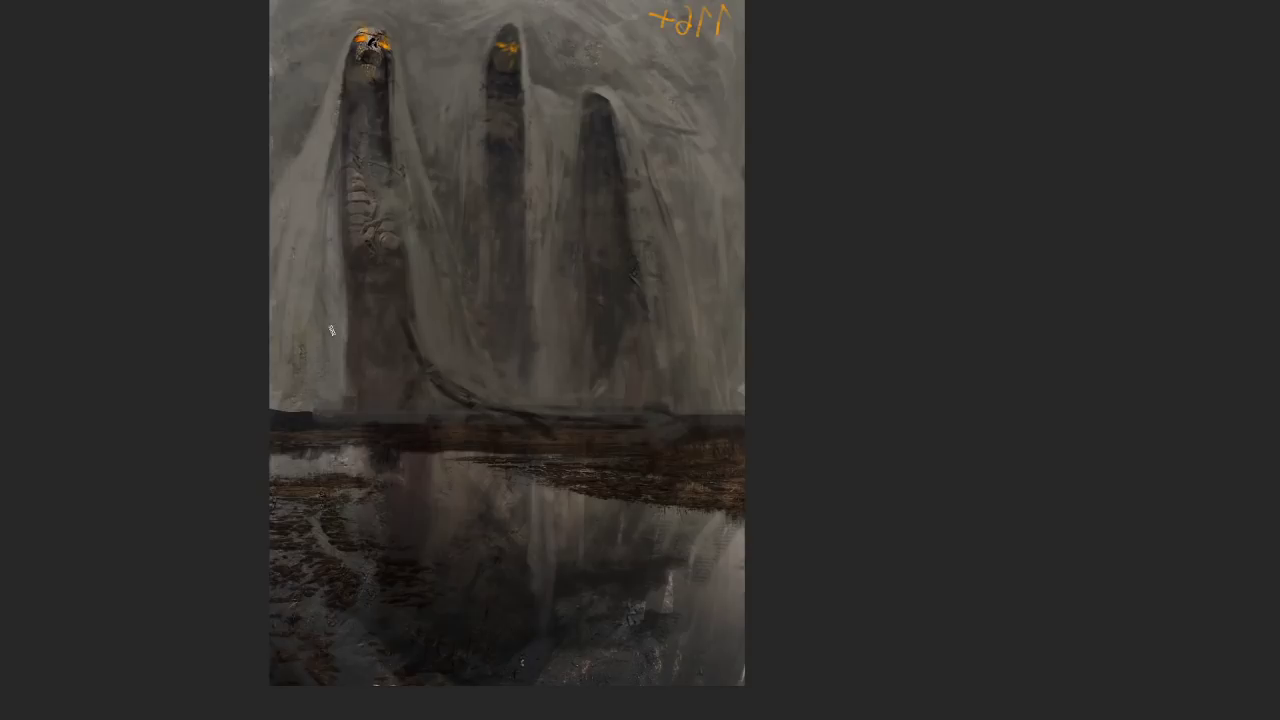
left_click(331, 338, "alt")
left_click(371, 337, "alt")
left_click(333, 317, "alt")
left_click(381, 337, "alt")
Extend the pale veil over the right side of the leftmost figure's waist to slim its dark silhouette
left_click(424, 307, "alt")
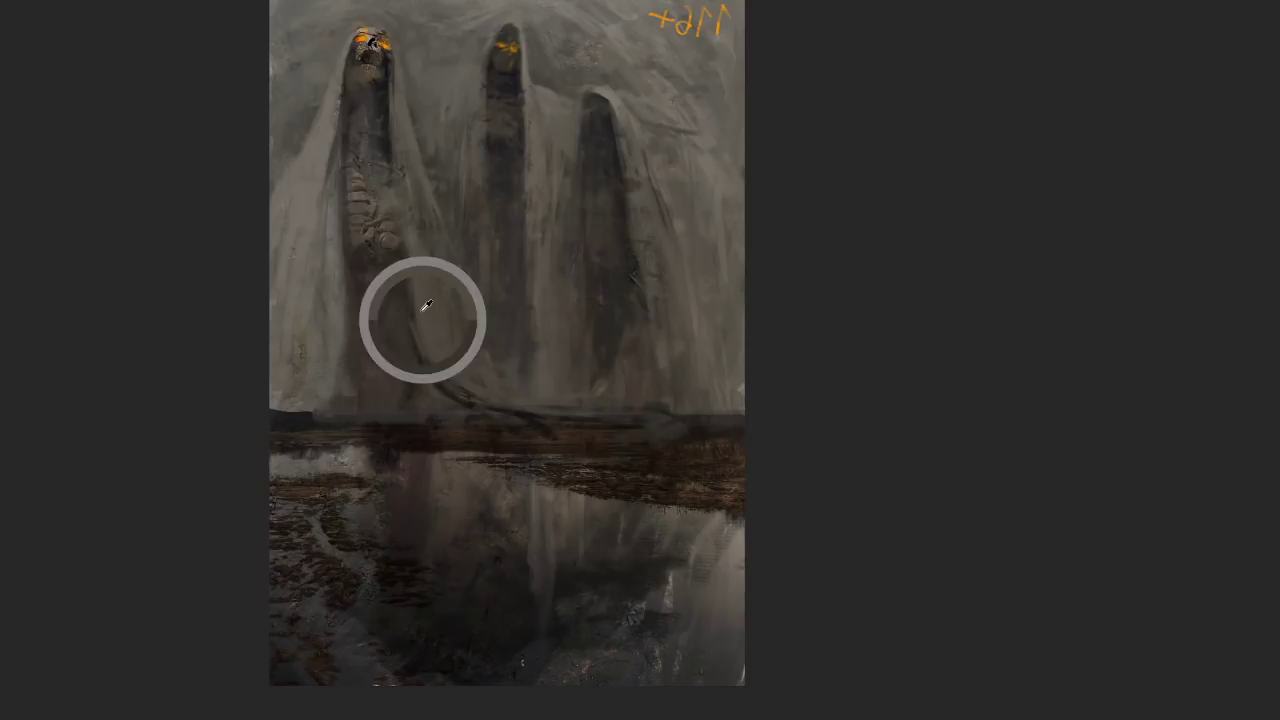
left_click_drag(408, 330, 404, 258)
left_click(396, 302, "alt")
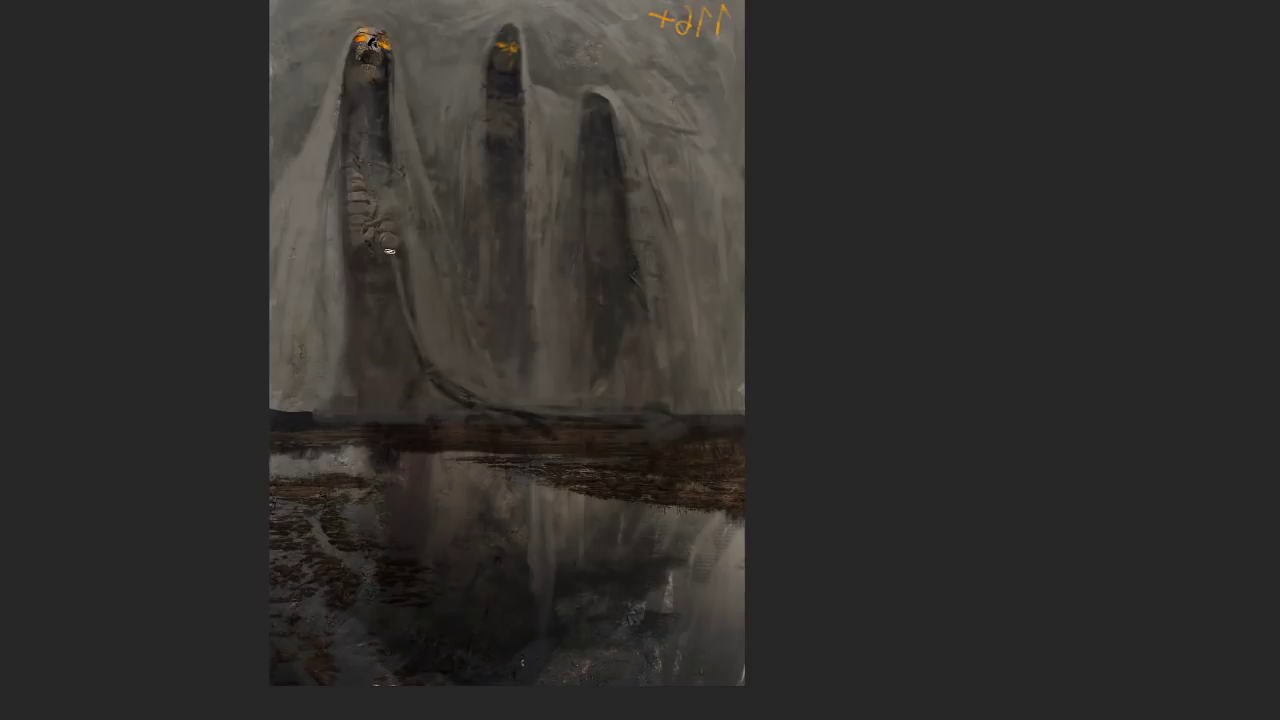
left_click(428, 290, "alt")
Brush sampled dark tones over the leftmost figure's ribcage and waist to subdue the rib texture
left_click(370, 257, "alt")
left_click(384, 104, "alt")
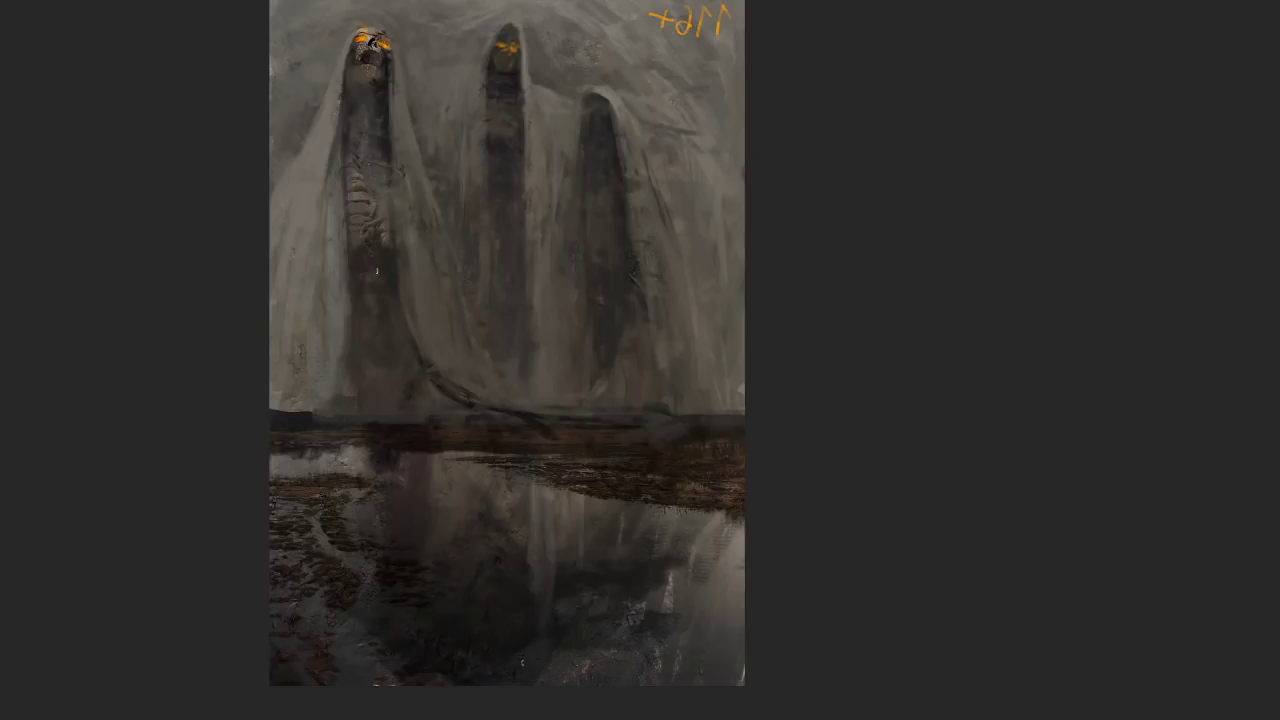
left_click_drag(352, 190, 343, 285)
left_click(416, 364)
left_click(417, 360, "alt")
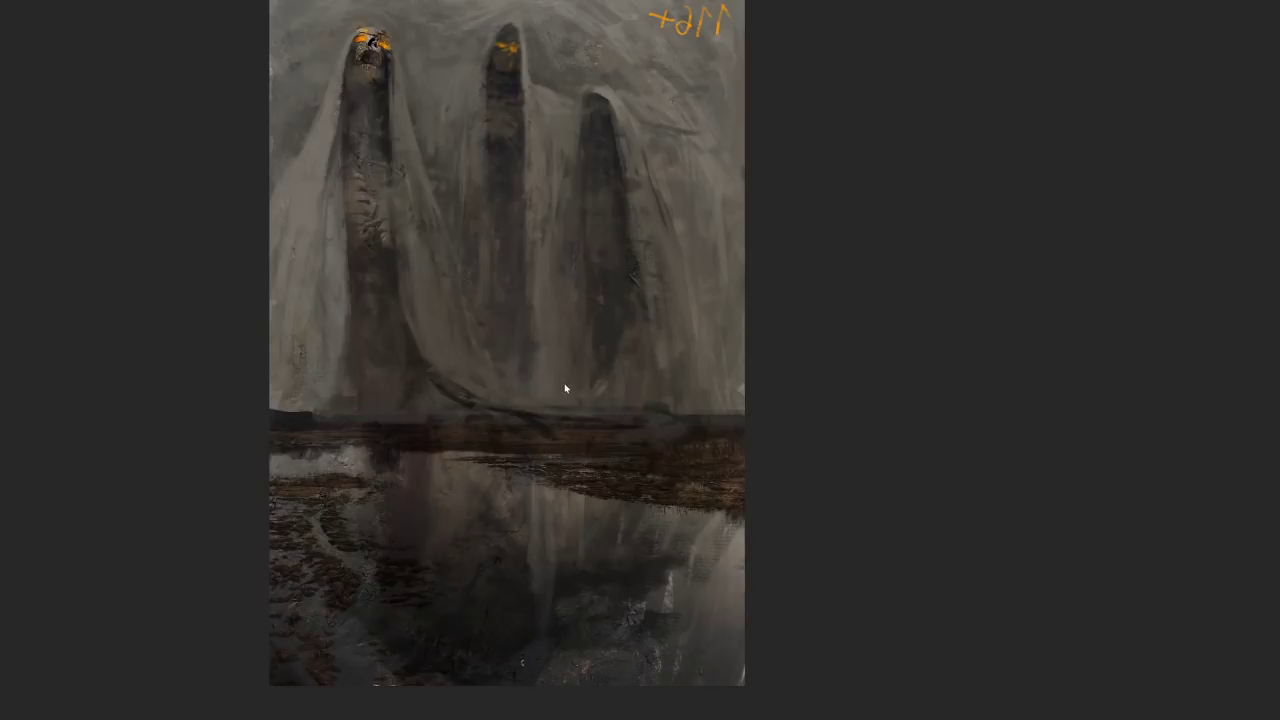
Brush sampled grey-brown tones over the veil between the lower bodies of the leftmost and middle figures
left_click(430, 335, "alt")
left_click(447, 326, "alt")
left_click(459, 344, "alt")
left_click(549, 334, "alt")
left_click(517, 312, "alt")
Reshape the rightmost figure's hood by painting sampled greys around its left edge, tip and right shoulder
left_click(627, 217, "alt")
left_click_drag(593, 95, 581, 142)
left_click(580, 106, "alt")
left_click(584, 84, "alt")
left_click(603, 81, "alt")
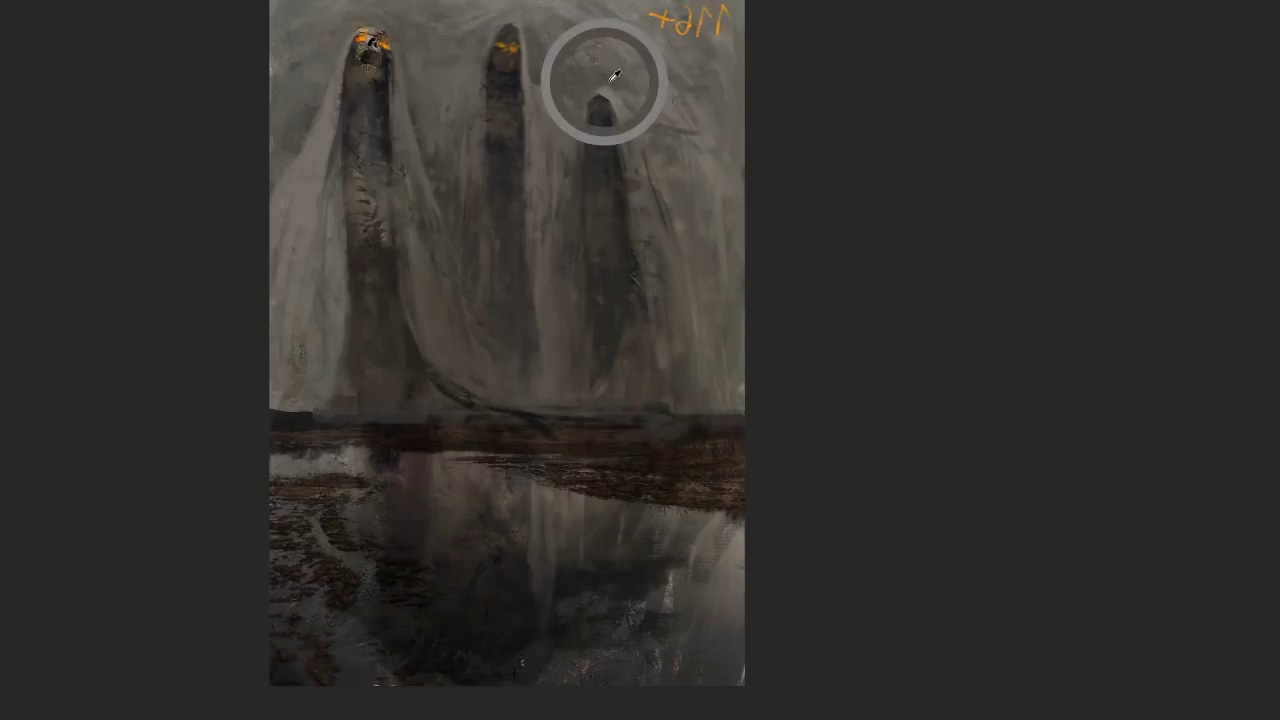
left_click(616, 100, "alt")
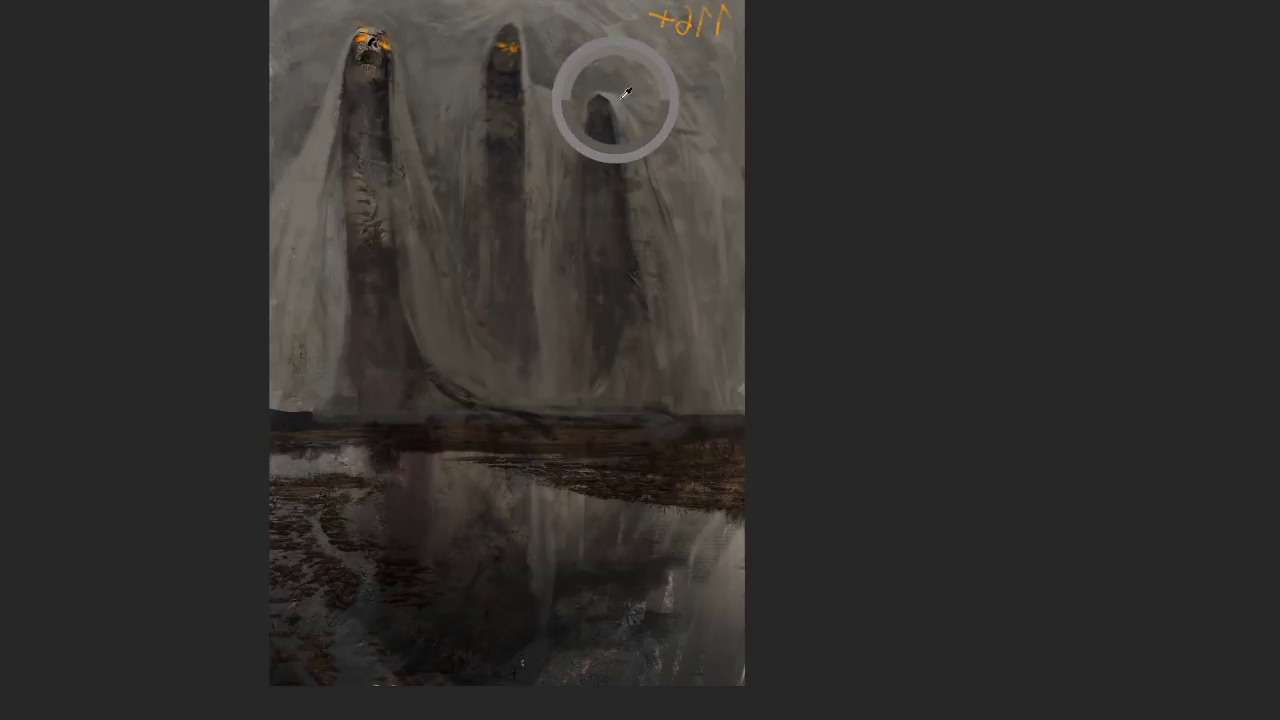
left_click(620, 100, "alt")
left_click(633, 164, "alt")
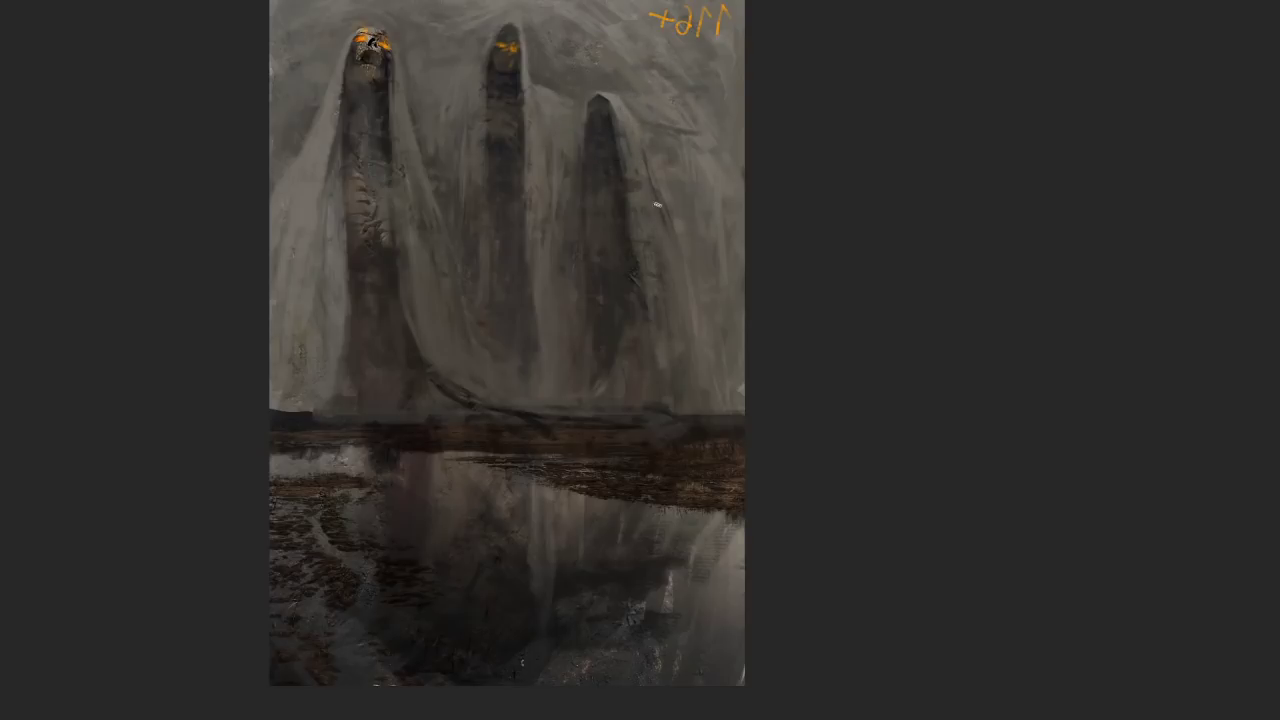
Paint sampled light grey folds down the veil on the right side of the rightmost figure
left_click(627, 114, "alt")
left_click(639, 117, "alt")
left_click(636, 129, "alt")
left_click(638, 122, "alt")
left_click_drag(682, 191, 717, 305)
left_click_drag(682, 240, 700, 305)
mouse_move(680, 228)
left_mouse_down()
mouse_move(698, 250)
mouse_move(692, 316)
mouse_move(698, 240)
left_mouse_up()
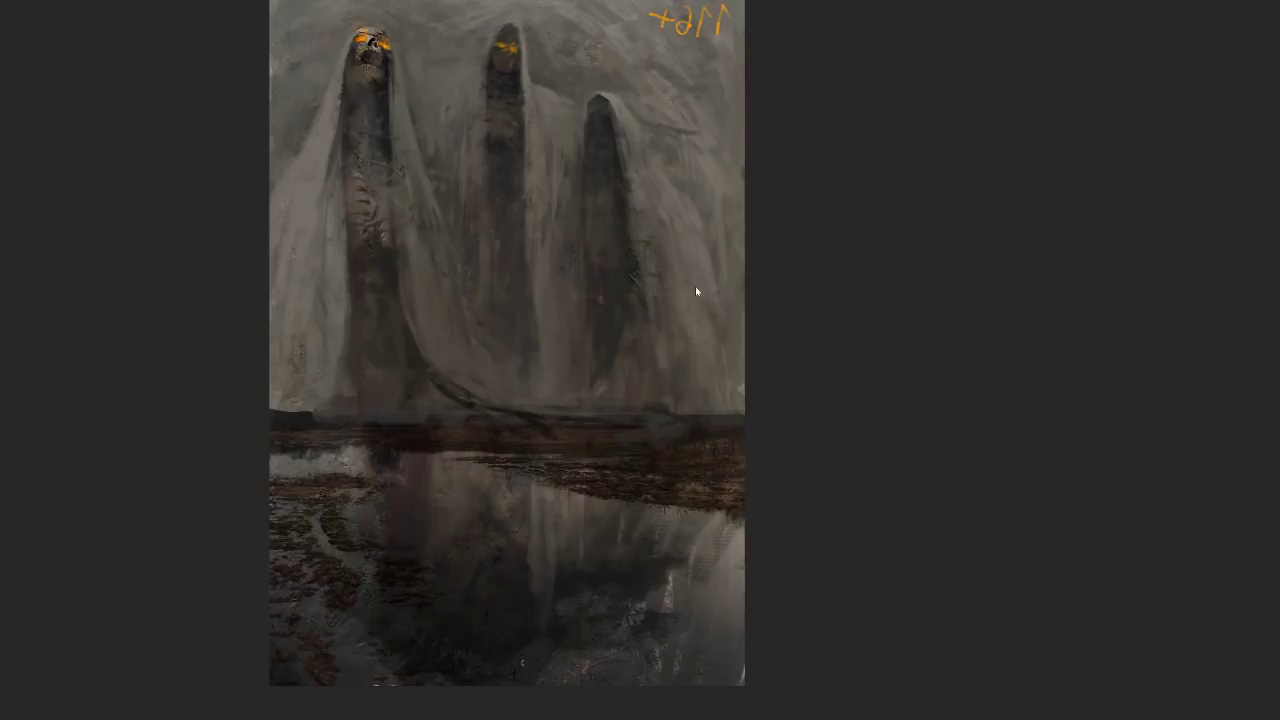
Add sampled dark ragged strokes across the lower right side of the rightmost figure's body and veil
left_click(667, 258, "alt")
left_click(636, 168, "alt")
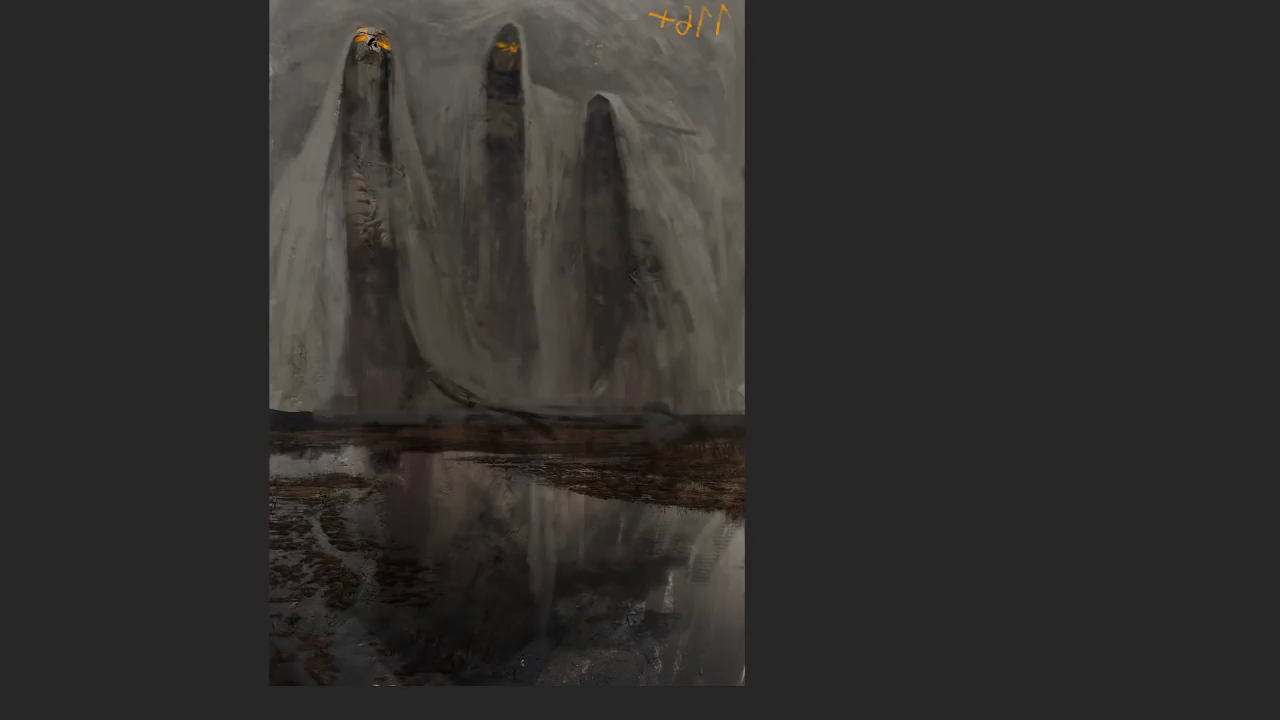
left_click(627, 318, "alt")
left_click(617, 337, "alt")
Touch up the leftmost figure's waist, neck and hood edge with sampled tones
left_click(340, 316)
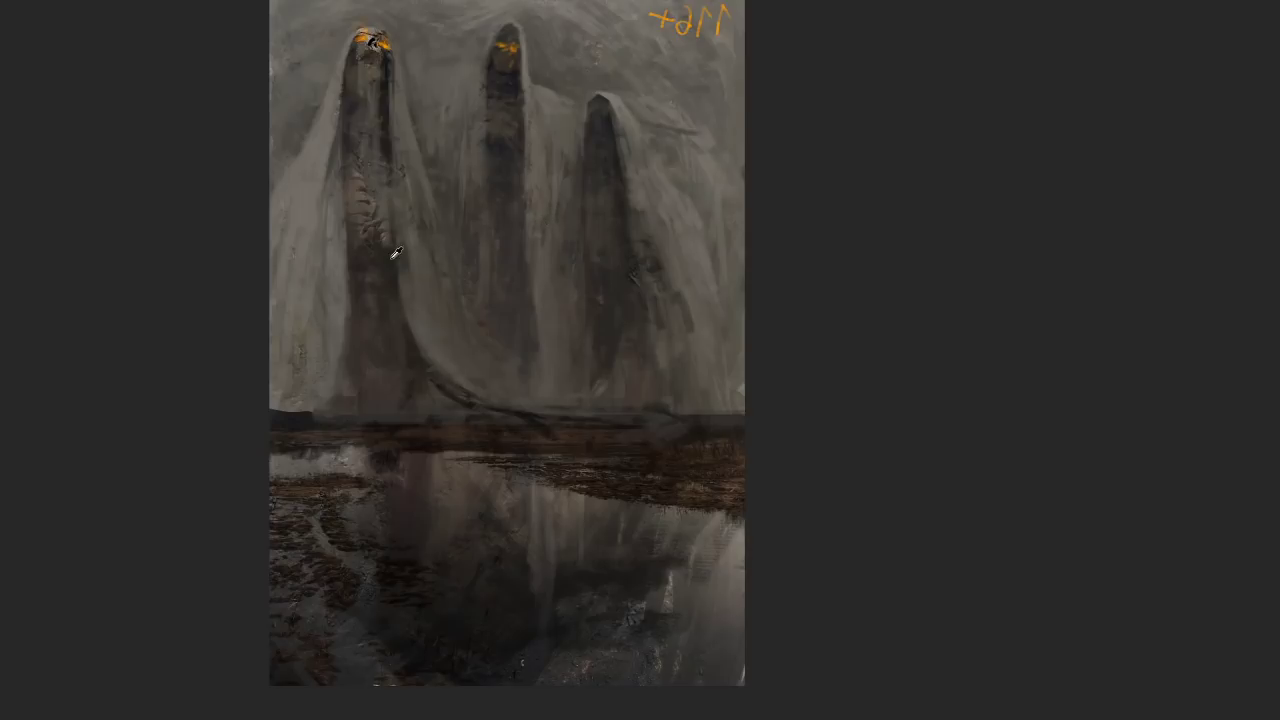
left_click(372, 100, "alt")
left_click(390, 66, "alt")
Smooth the sky around the middle and rightmost figures' hoods and shoulders with sampled background greys
left_click(464, 70, "alt")
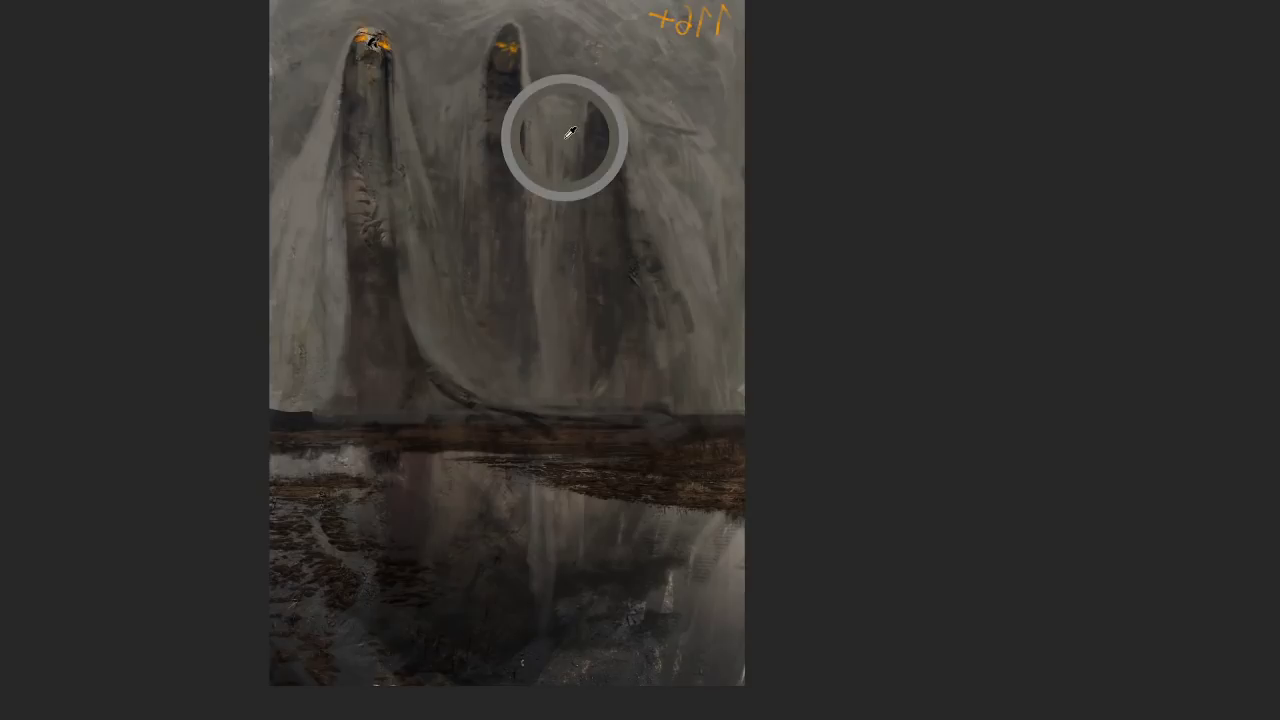
left_click(535, 78, "alt")
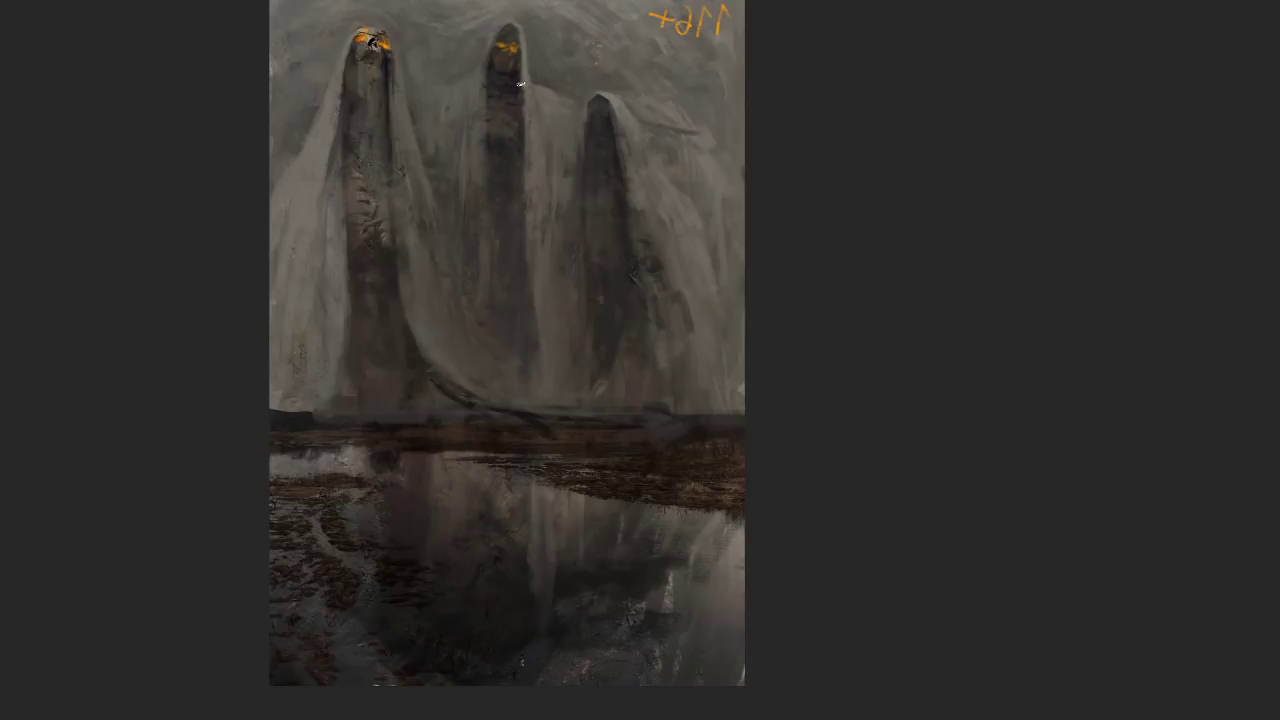
left_click(286, 88, "alt")
left_click(533, 80, "alt")
left_click(620, 80, "alt")
left_click(663, 97, "alt")
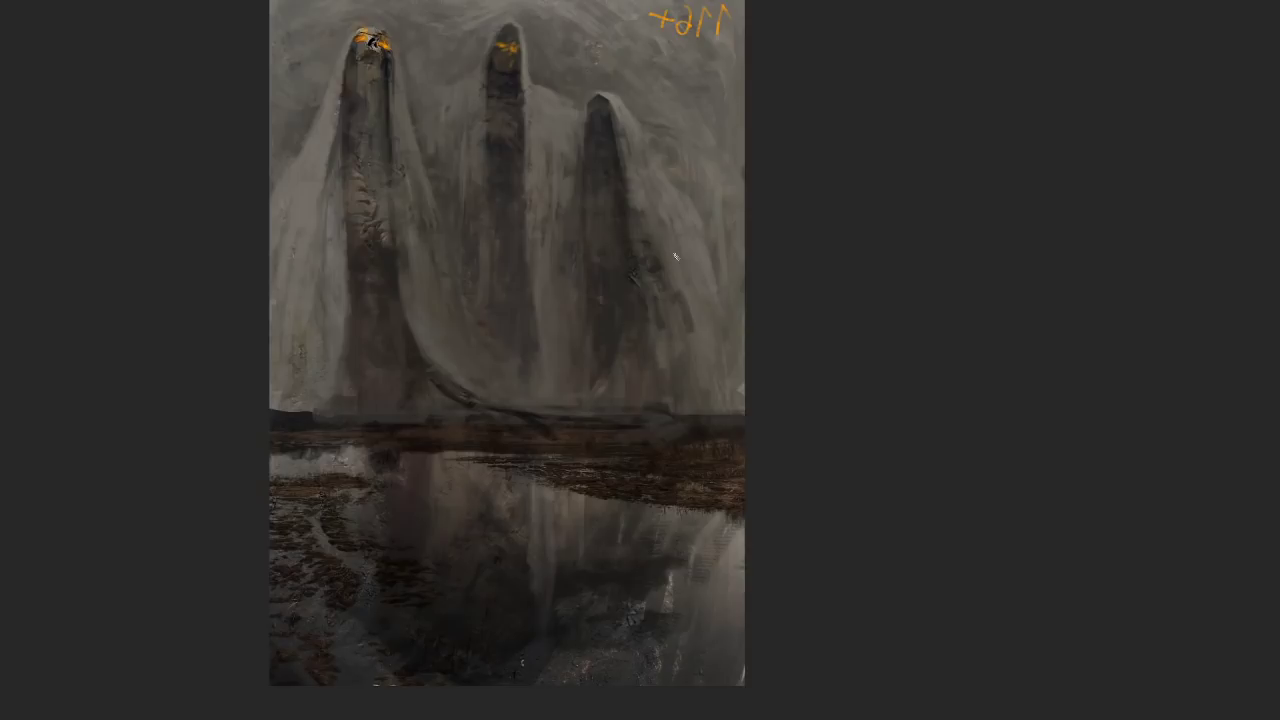
Fill the area inside the dark curve at the leftmost figure's base with sampled dark tones, forming a flared robe
left_click(443, 393, "alt")
left_click(430, 388, "alt")
left_click(409, 391, "alt")
left_click(408, 390, "alt")
left_click(398, 315, "alt")
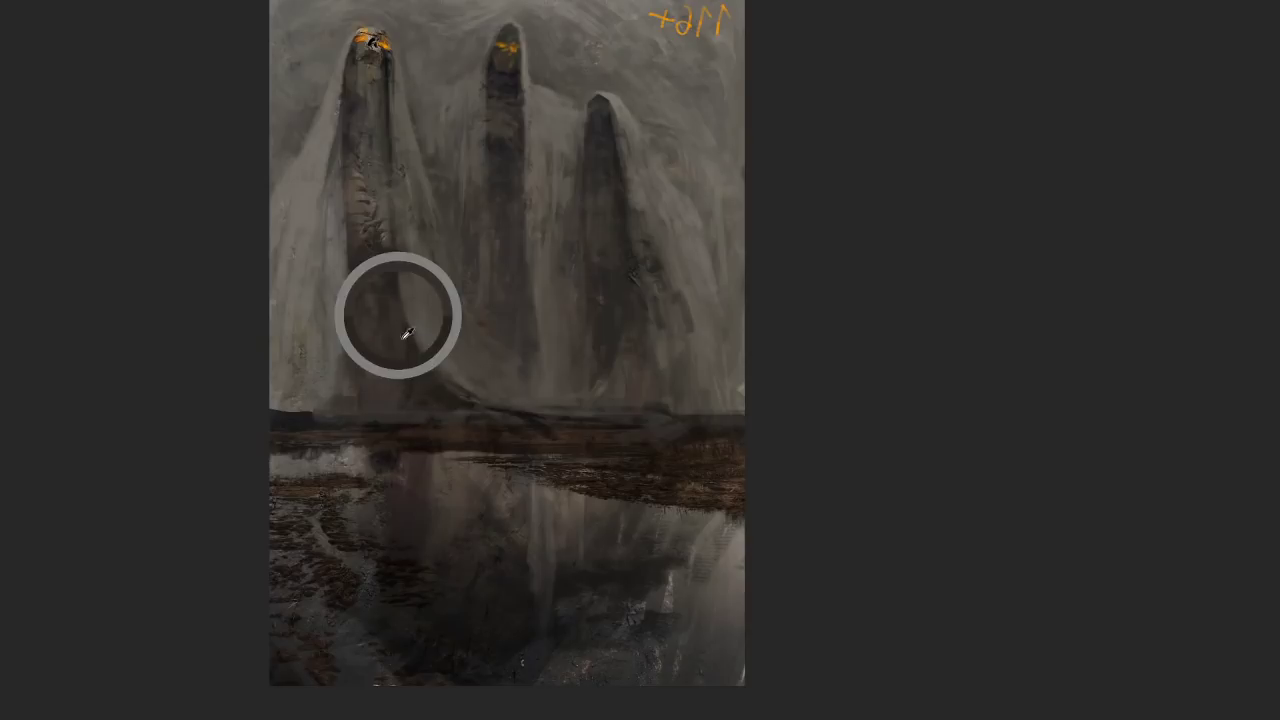
left_click(416, 356, "alt")
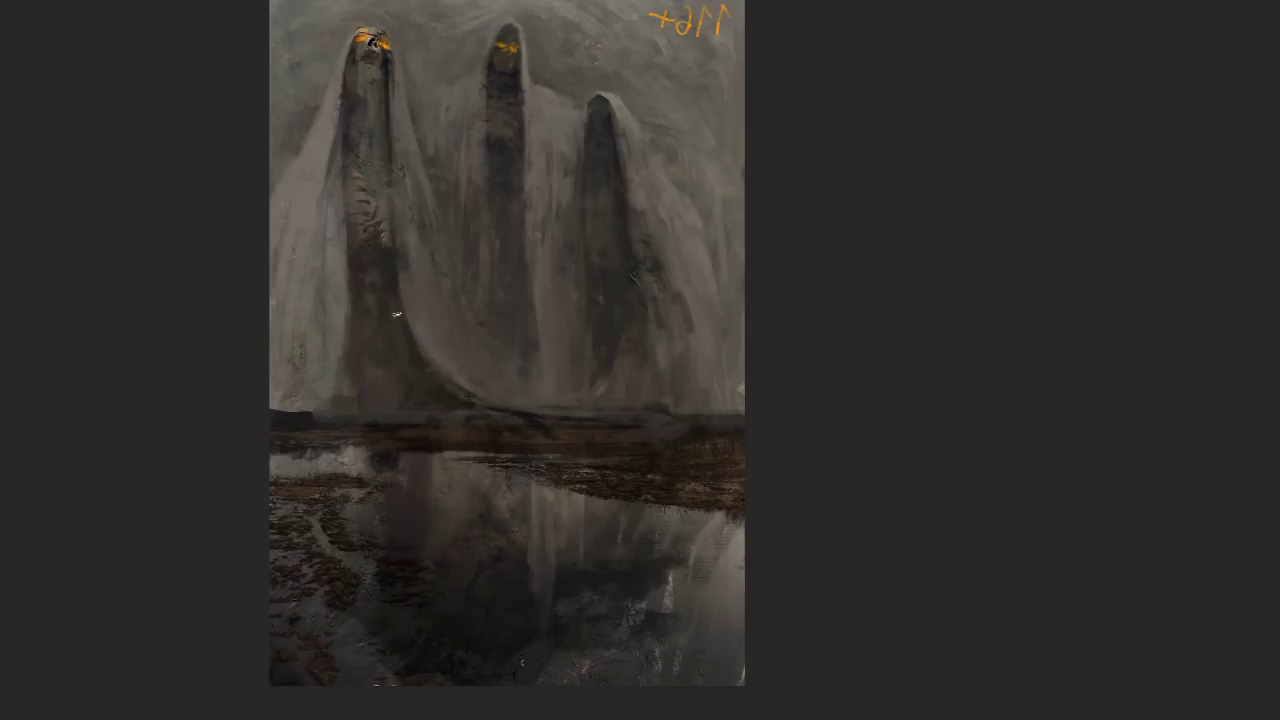
Blend the leftmost figure's lower body and base into one even dark shape with sampled tones
left_click(404, 346, "alt")
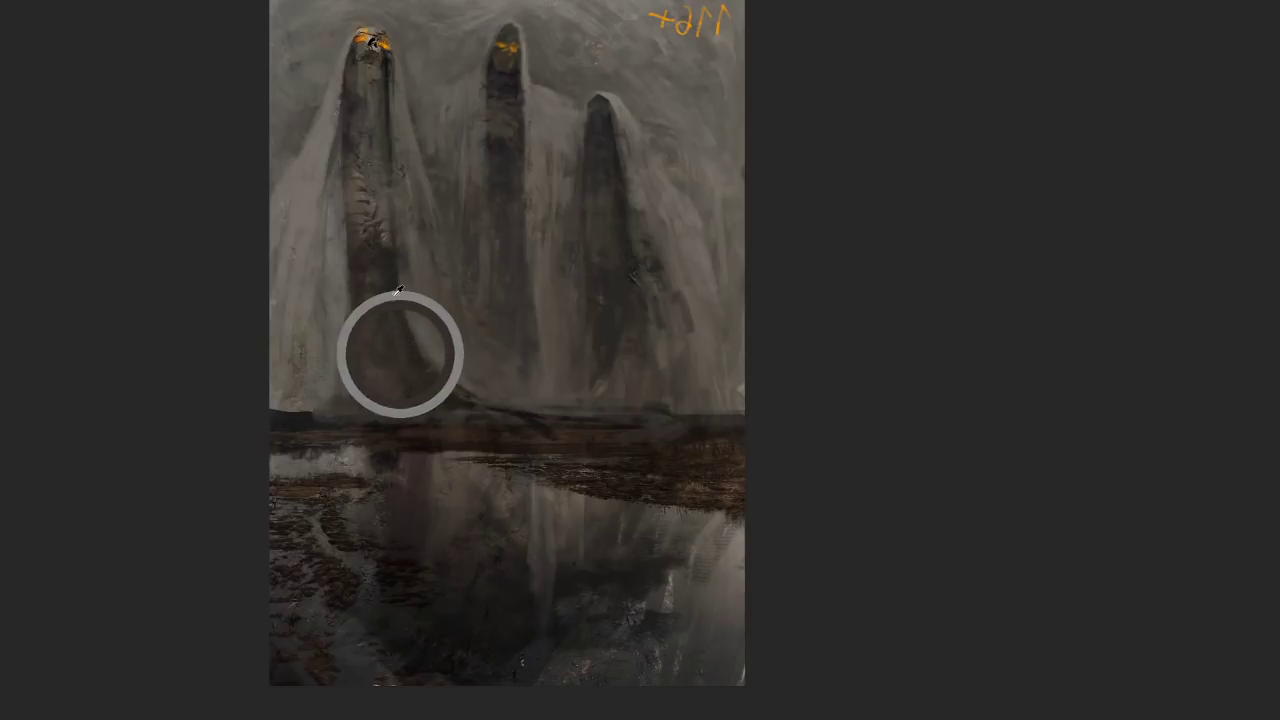
left_click(418, 358, "alt")
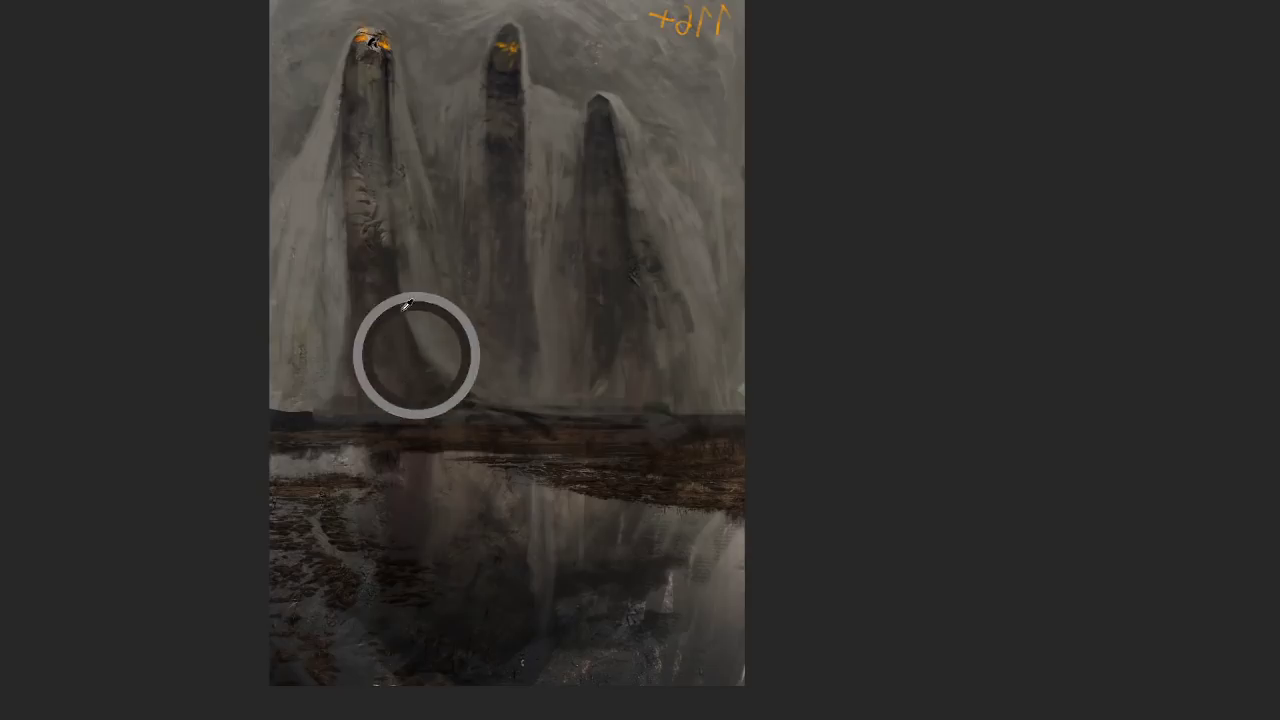
left_click(360, 357, "alt")
left_click(431, 393, "alt")
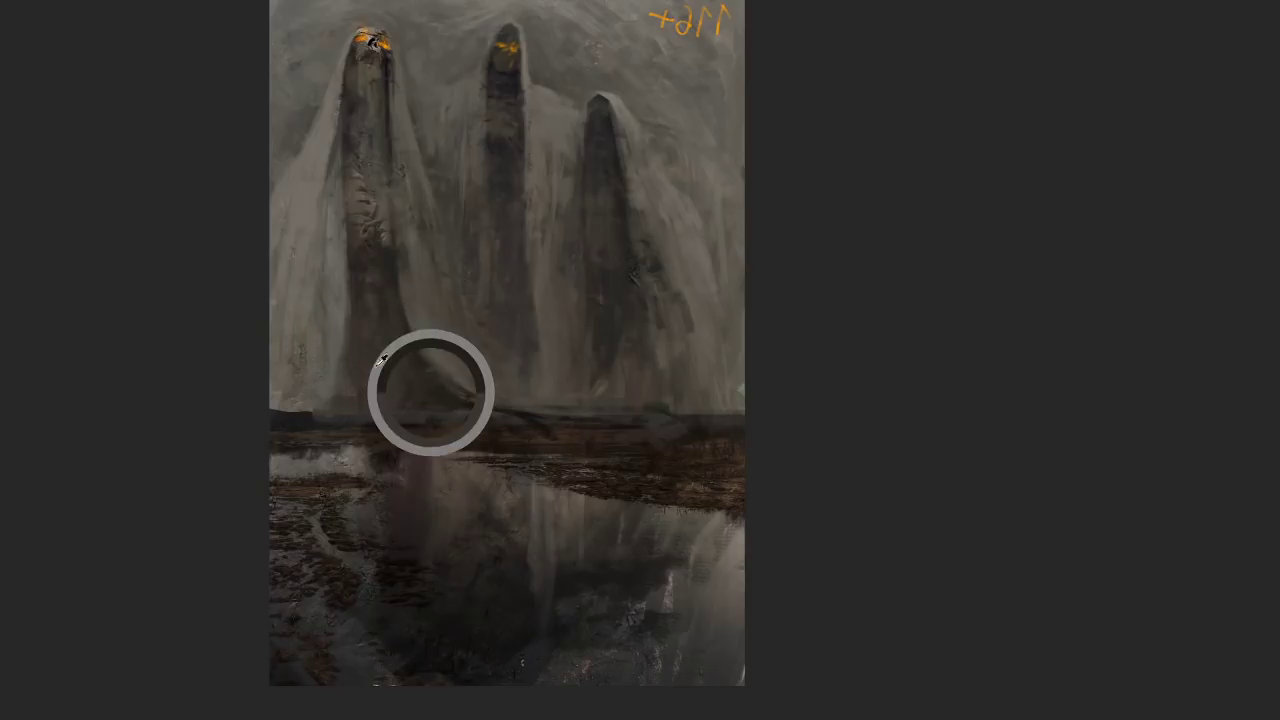
left_click(354, 346, "alt")
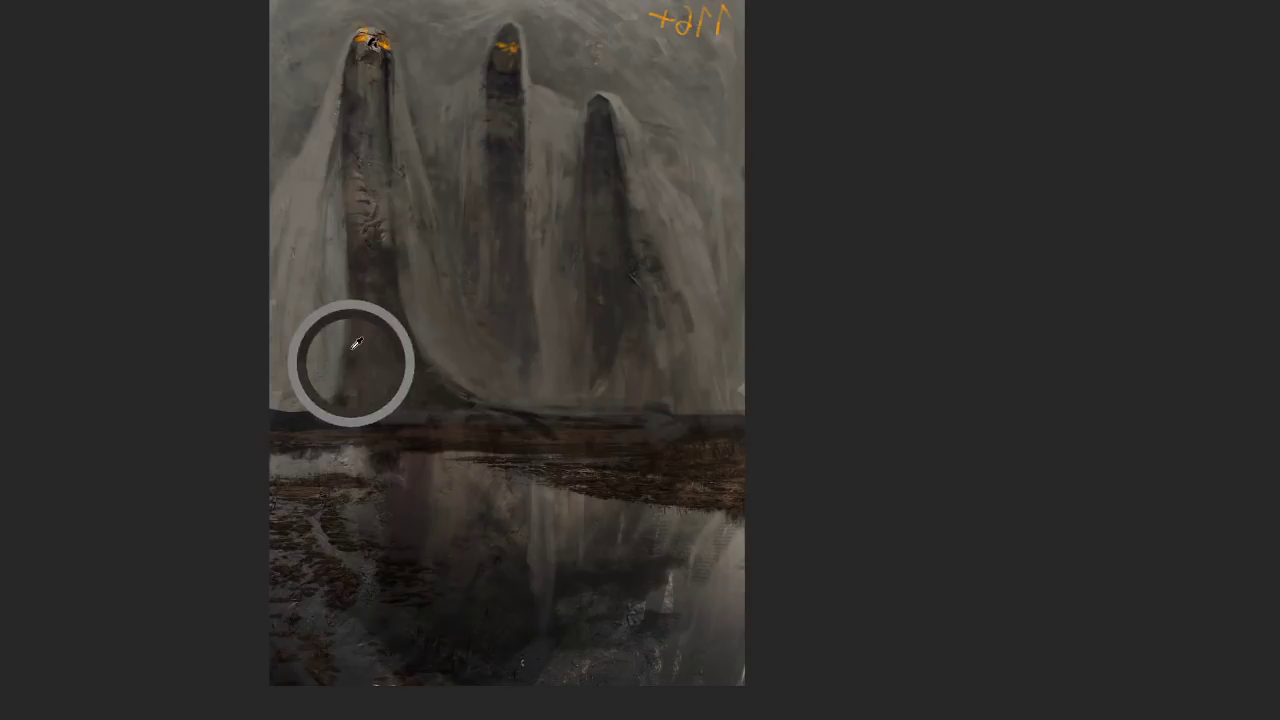
left_click(358, 312, "alt")
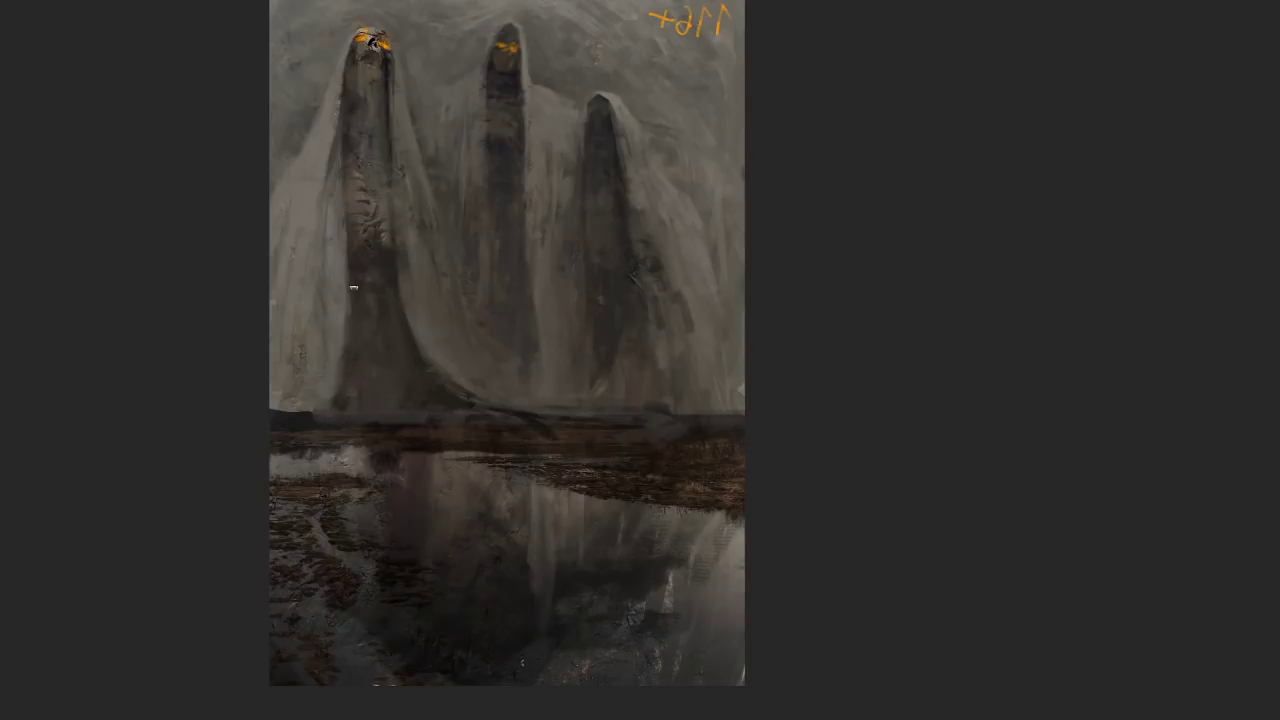
Soften the dark strip on the horizon beside the leftmost figure's robe and blend the robe's outer edge with sampled tones
left_click(337, 266, "alt")
left_click(324, 386, "alt")
left_click(372, 372, "alt")
left_click(308, 418, "alt")
left_click(332, 406, "alt")
left_click(300, 407, "alt")
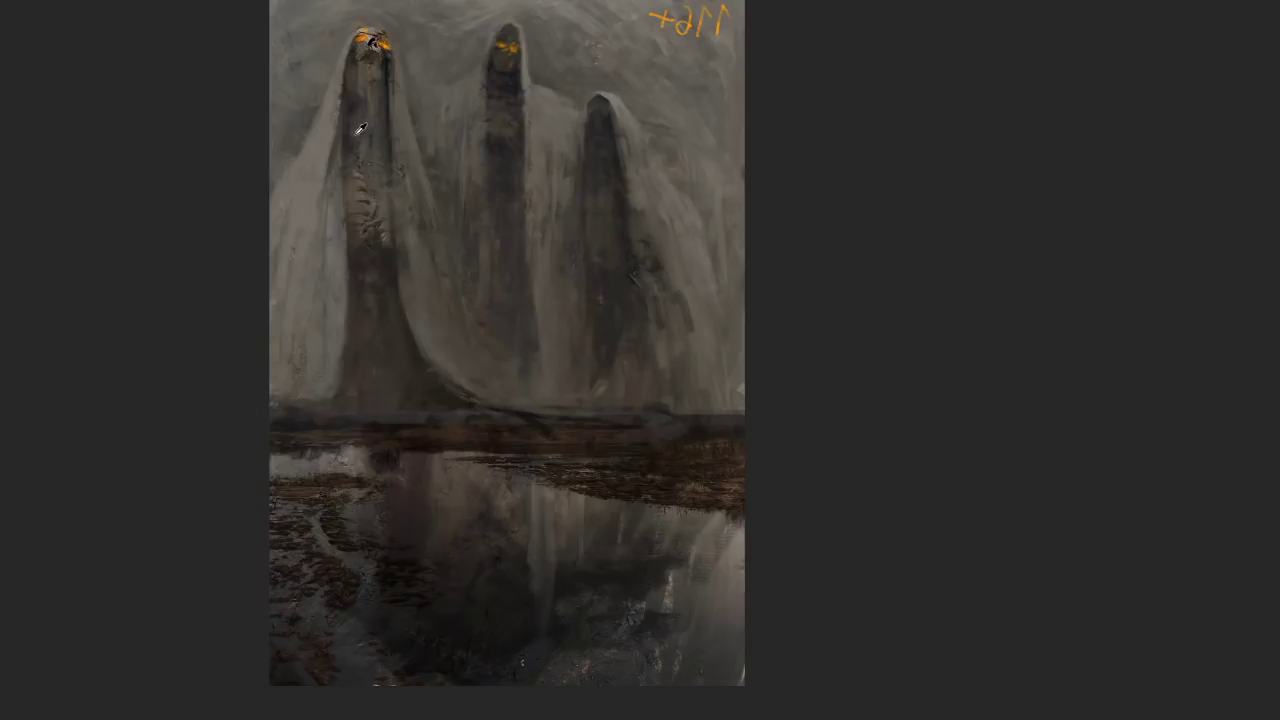
Blend the leftmost figure's shroud edge and the folds between the middle and rightmost figures with sampled greys
left_click(327, 118, "alt")
left_click(346, 144, "alt")
left_click(568, 106, "alt")
left_click(566, 130, "alt")
left_click(588, 187, "alt")
left_click_drag(555, 230, 557, 264)
left_click(545, 283, "alt")
left_click(503, 244, "alt")
Smooth the sky around the middle and rightmost figures' hoods with sampled background greys, covering the small speck between them
left_click(480, 42, "alt")
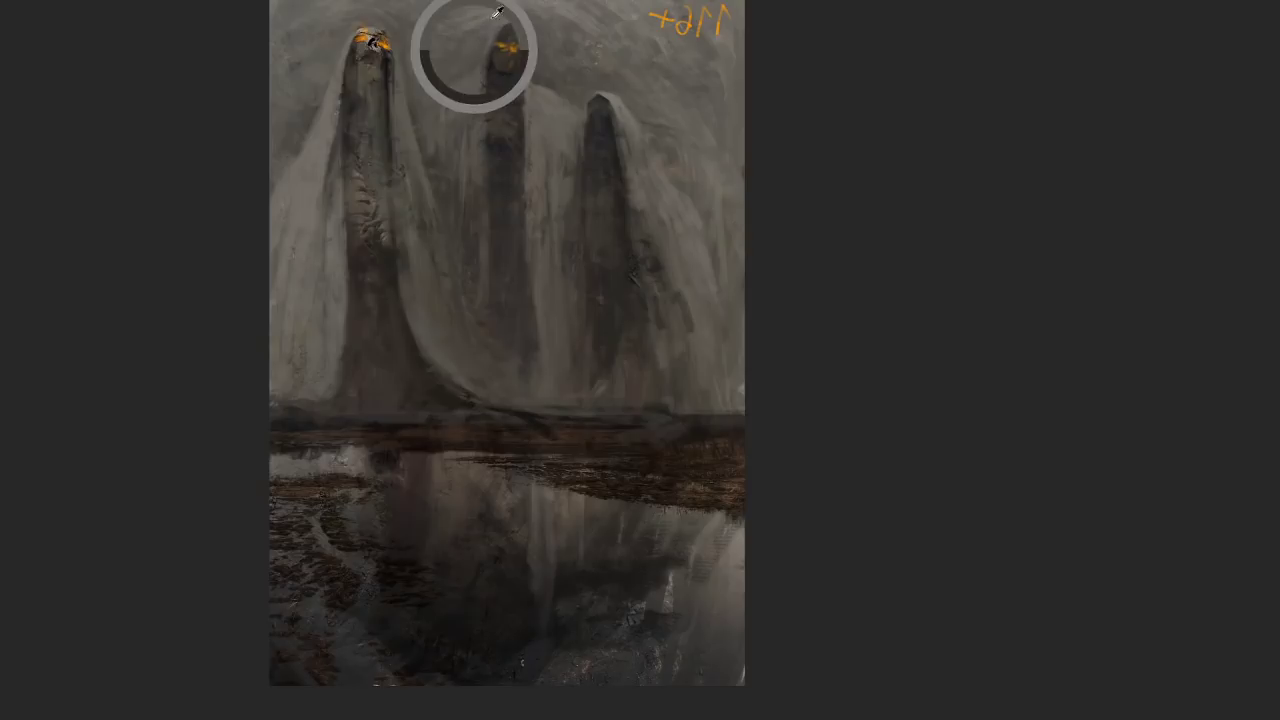
left_click(572, 76, "alt")
left_click(600, 78, "alt")
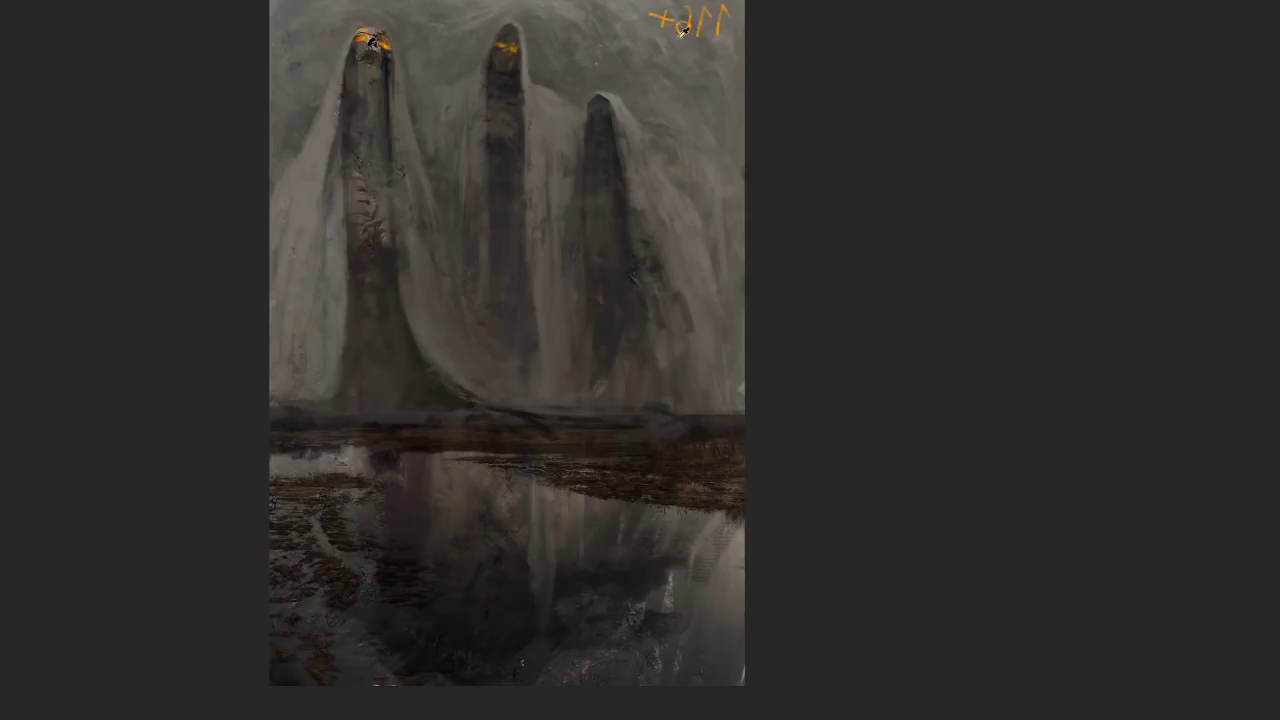
left_click(623, 60, "alt")
left_click(654, 110, "alt")
Flip the canvas horizontally and refine the curved edge of the rightmost figure's flared robe with sampled tones
key("ctrl+shift+h")
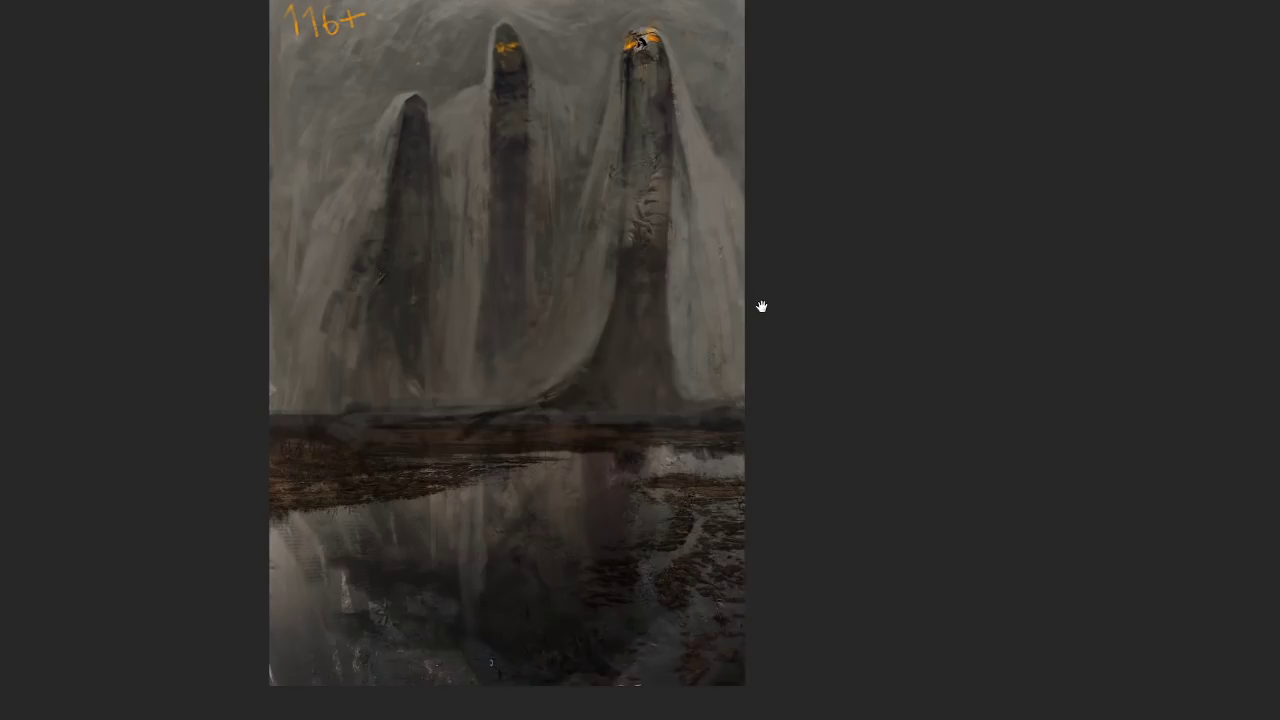
left_click_drag(762, 306, 716, 303)
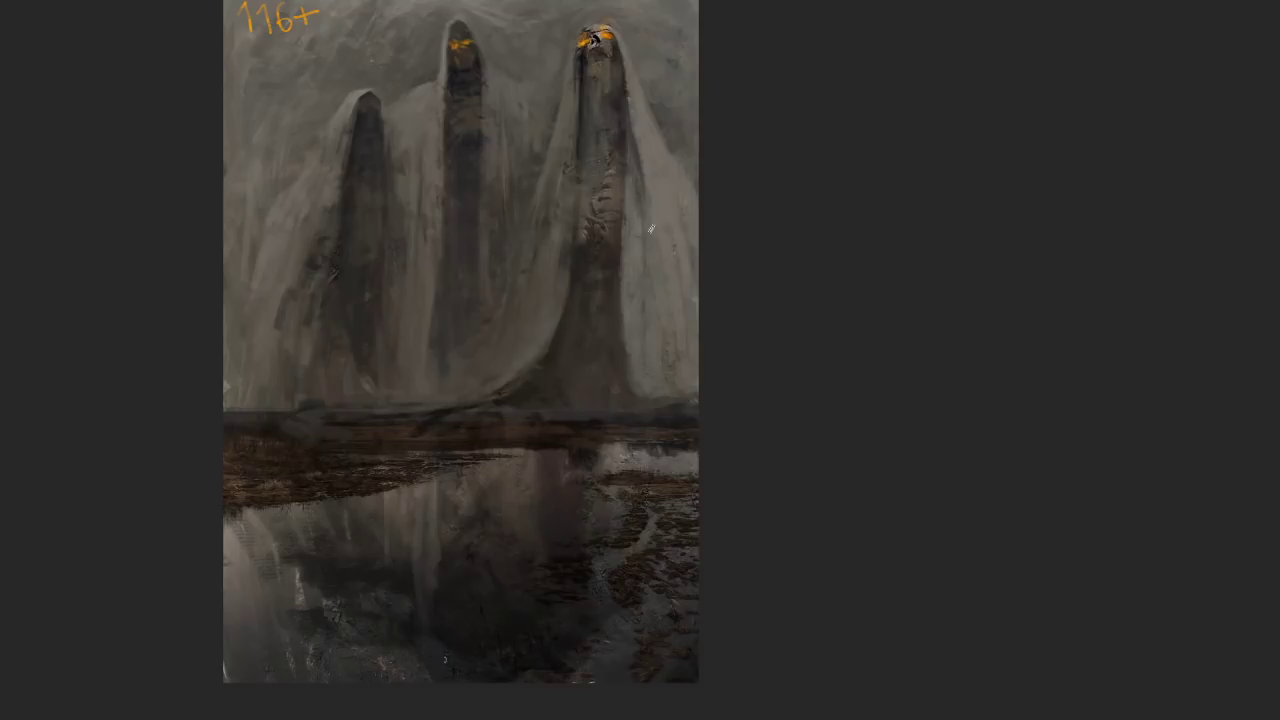
left_click(536, 381, "alt")
left_click(540, 395, "alt")
left_click(539, 394)
left_click_drag(556, 339, 587, 269)
left_click(550, 360)
left_click(580, 268, "alt")
Blend the middle figure's lower shroud into the mist above the horizon with sampled greys
left_click(642, 350)
left_click(522, 336)
left_click(474, 297)
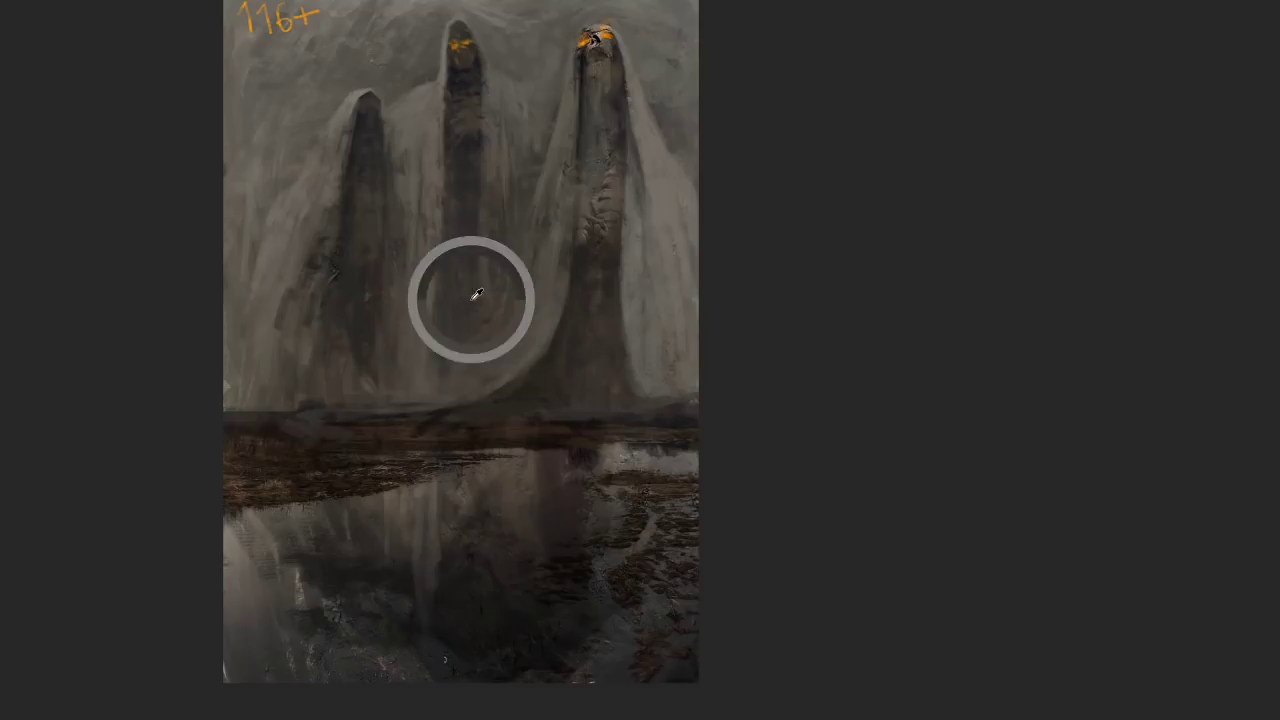
left_click(433, 387)
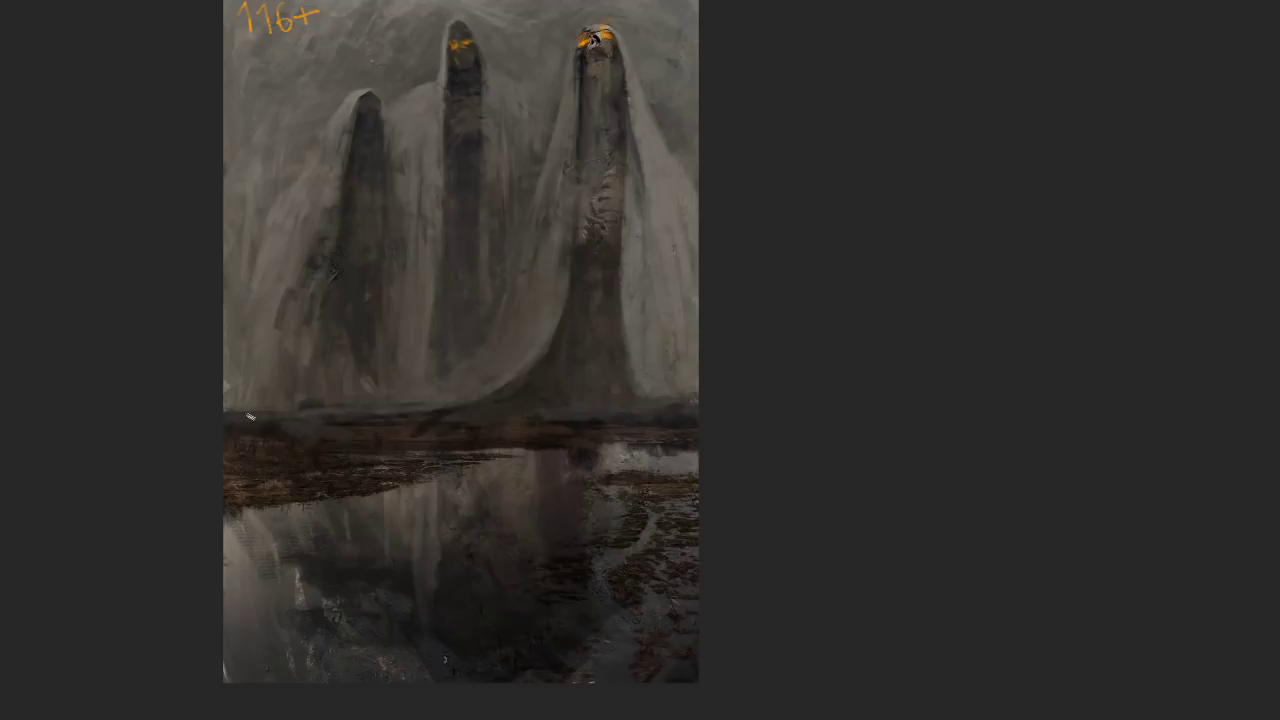
left_click_drag(378, 432, 374, 386)
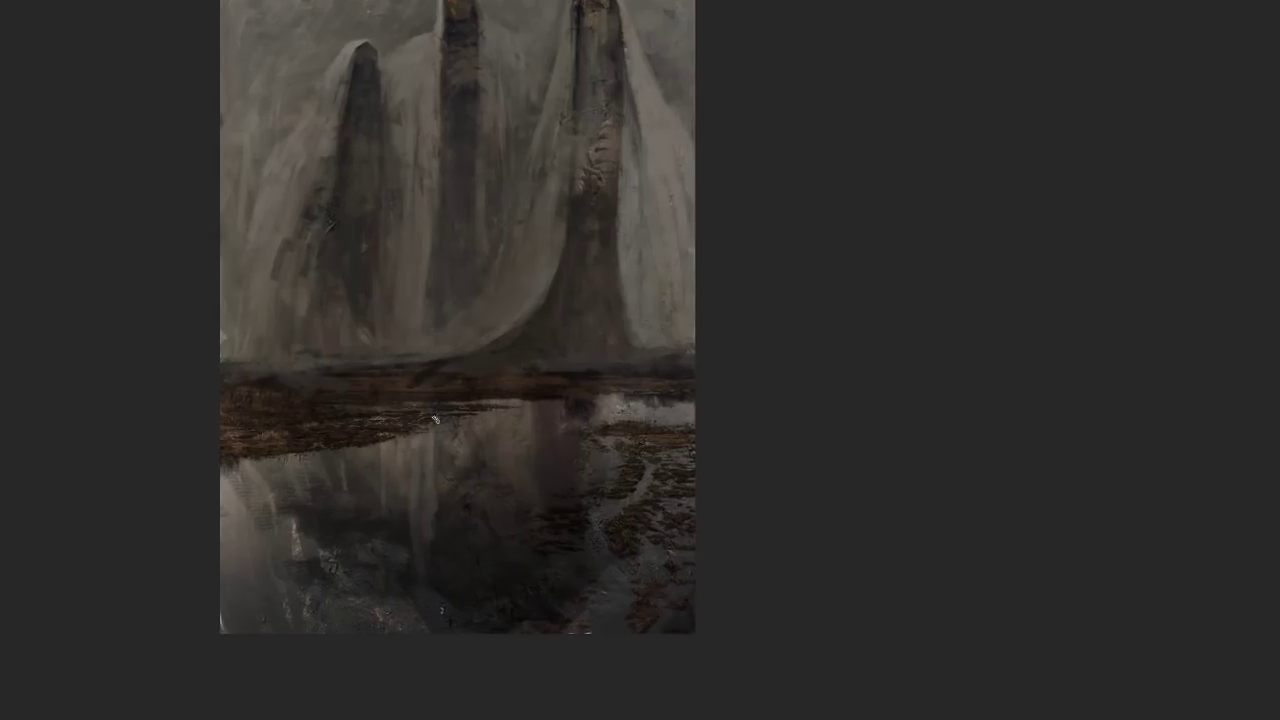
Smooth the sky beside the rightmost figure's hood and shoulder, and paint out the dark mark on the leftmost figure's side
scroll(477, 449, "up", 1)
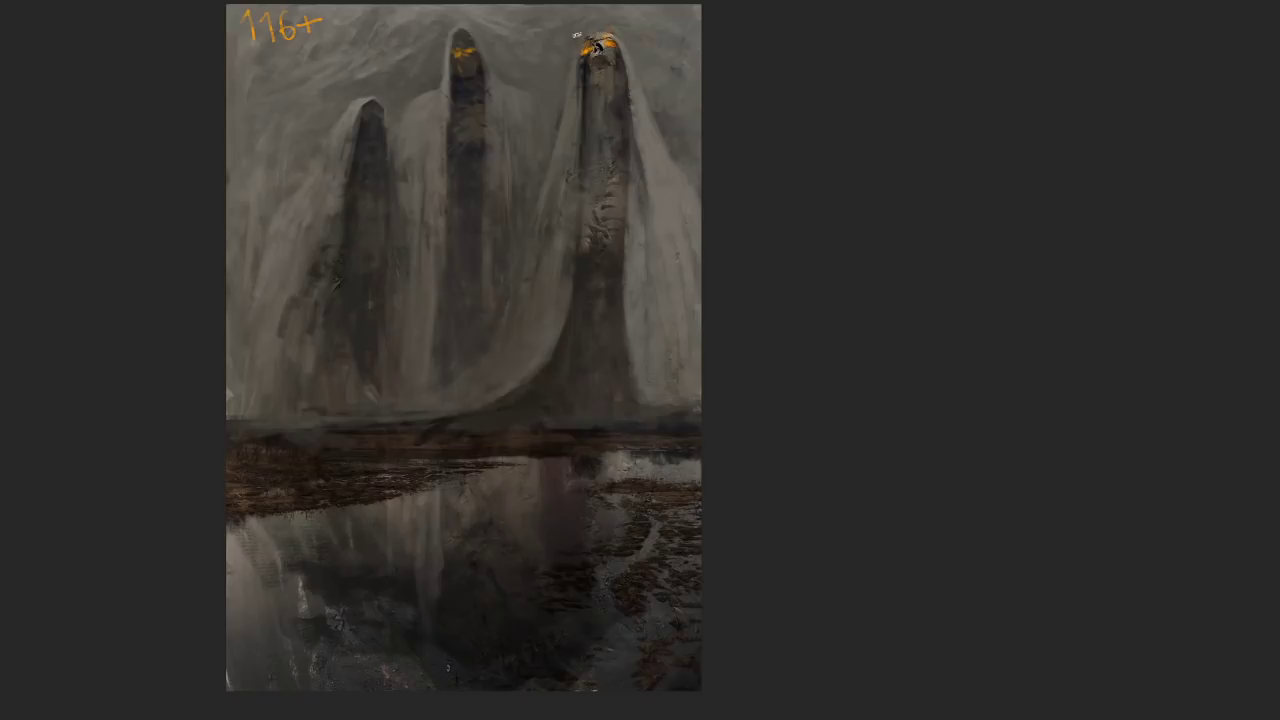
left_click(666, 103)
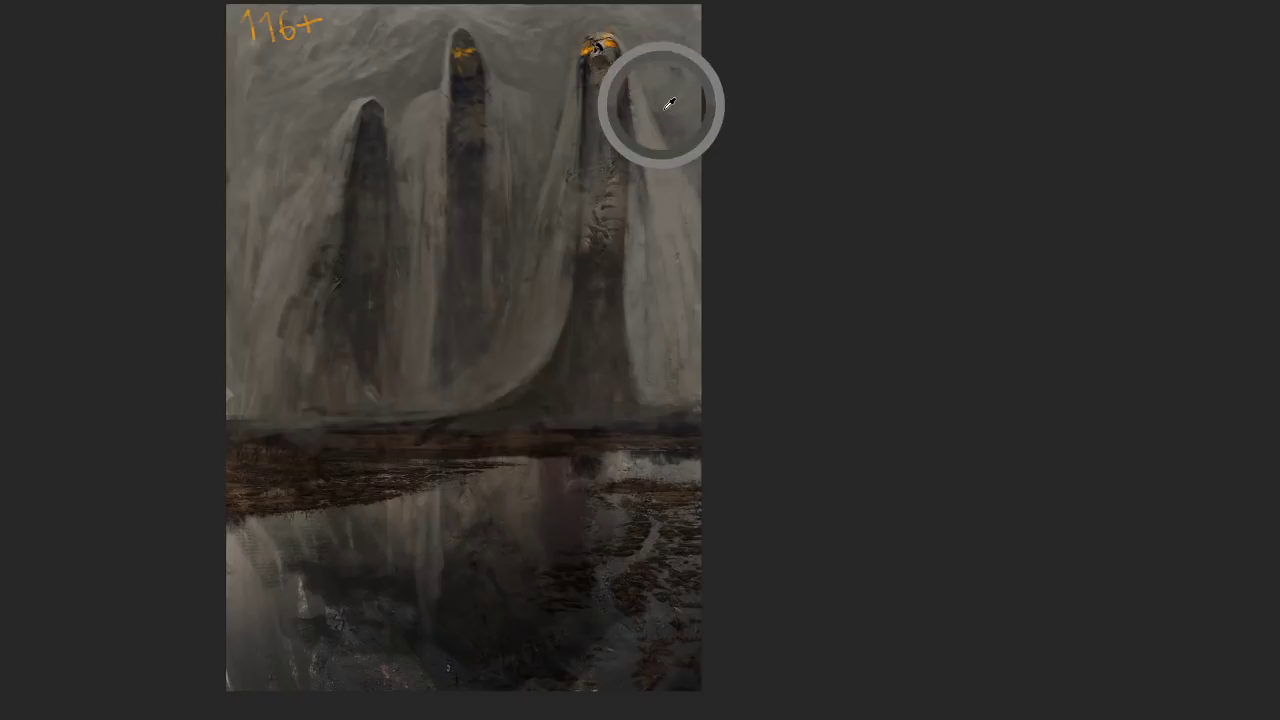
left_click(679, 134)
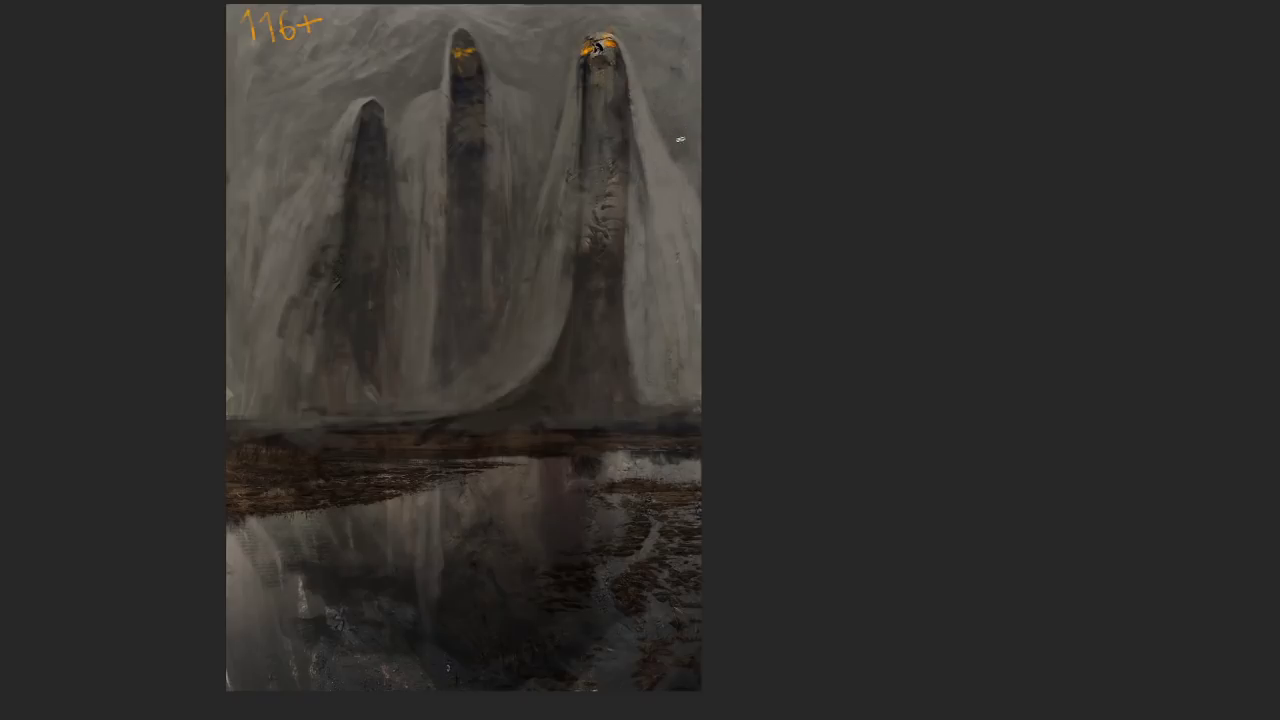
left_click(682, 112)
left_click(343, 286)
left_click(350, 281)
left_click(662, 143)
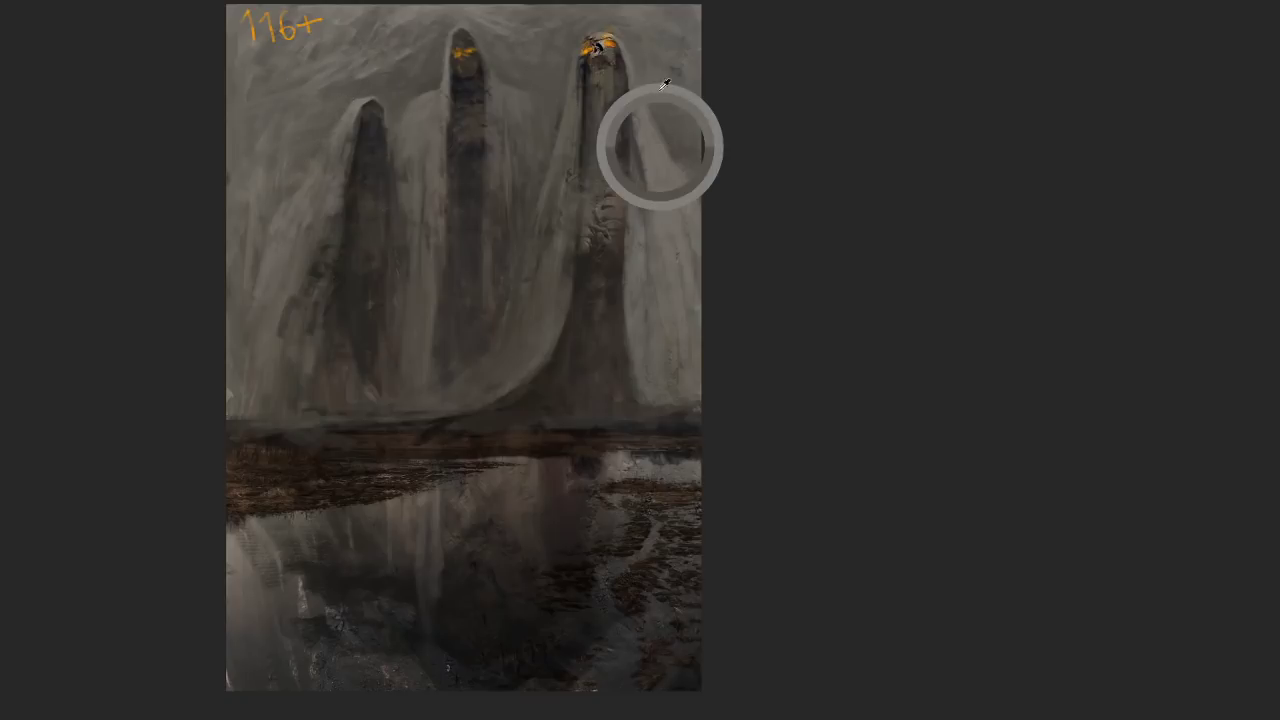
left_click(665, 166)
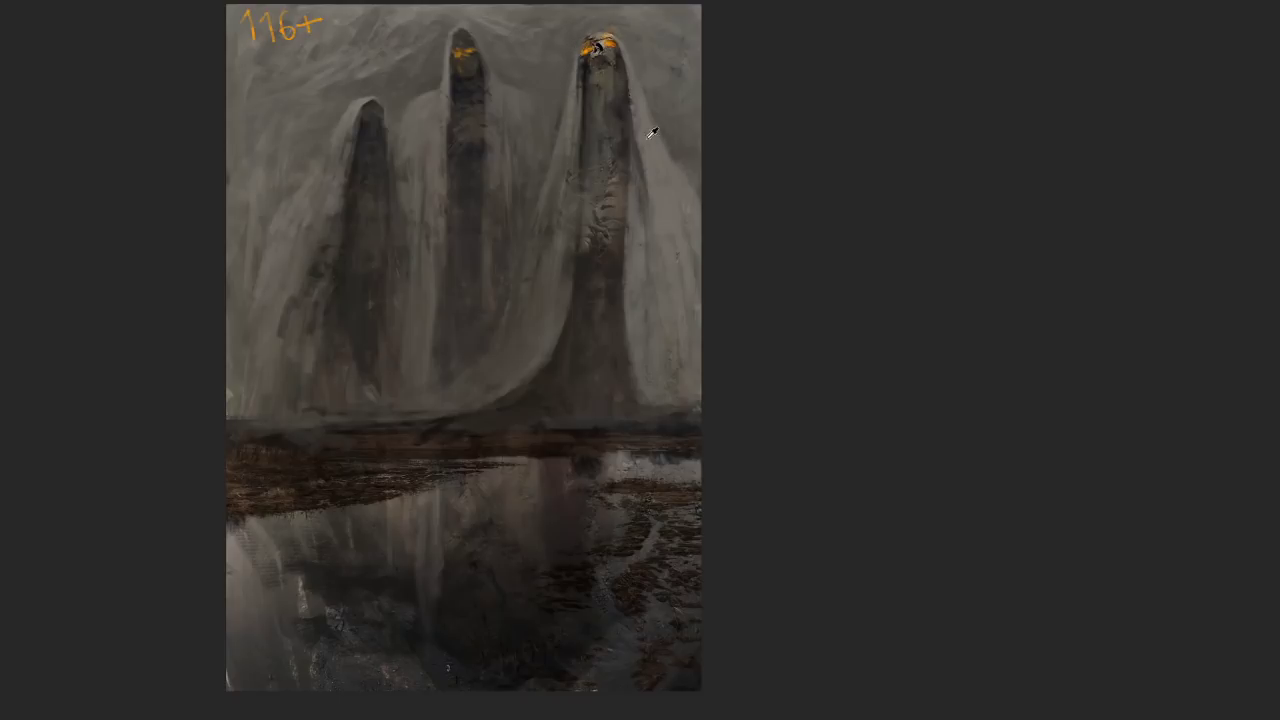
left_click(667, 186)
left_click(660, 66)
left_click(446, 34)
Soften the lower bodies of the leftmost and middle figures into the surrounding mist with sampled tones
left_click(354, 364)
left_click(348, 346, "alt")
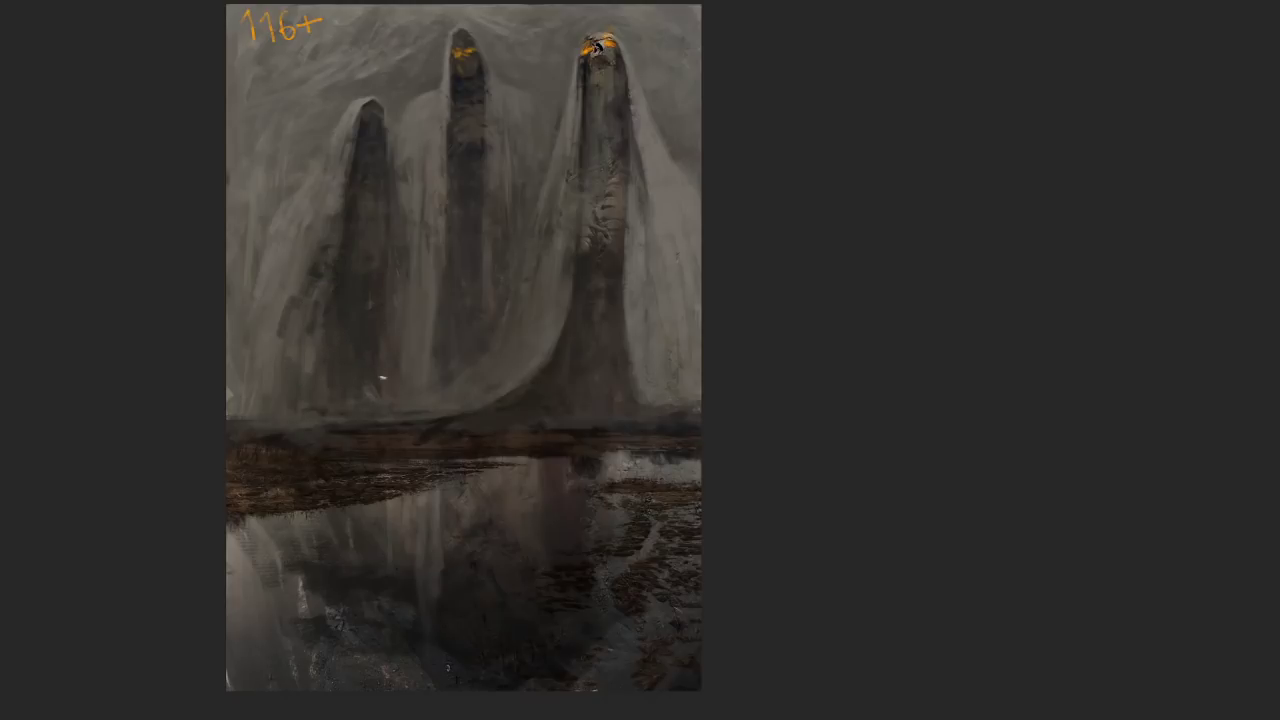
left_click(395, 288, "alt")
left_click(415, 293, "alt")
left_click(466, 334)
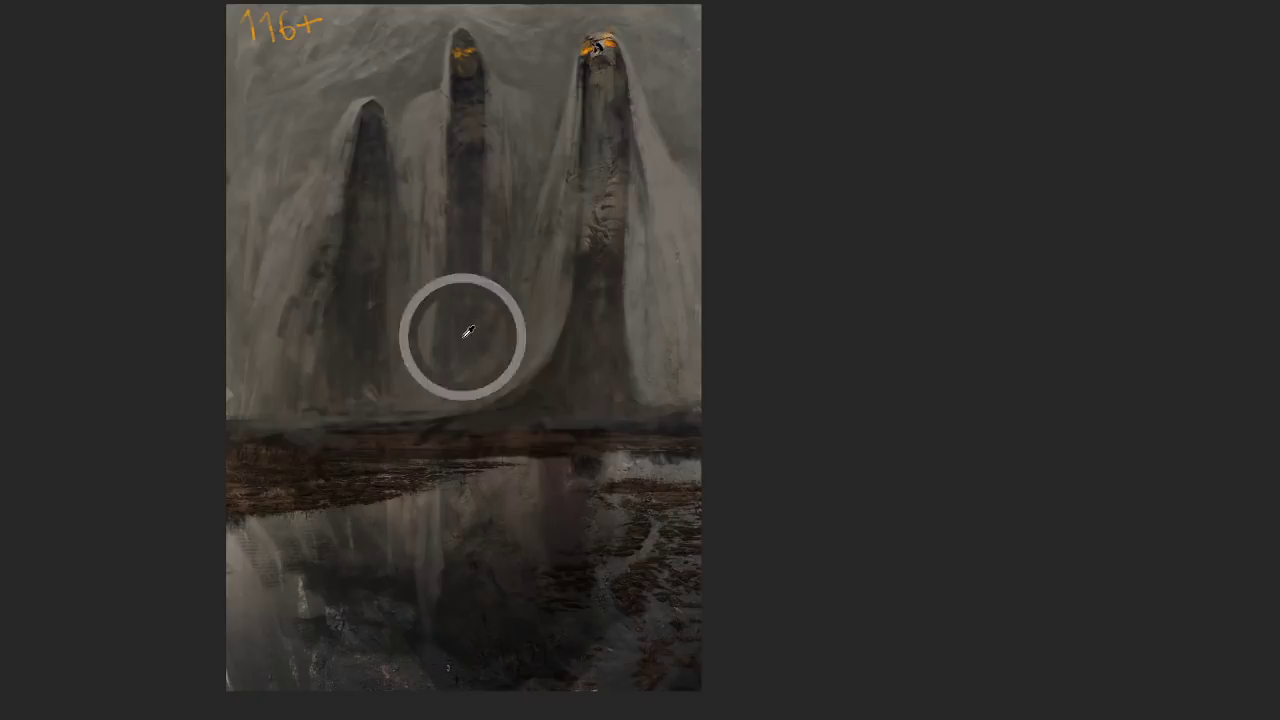
left_click(432, 338)
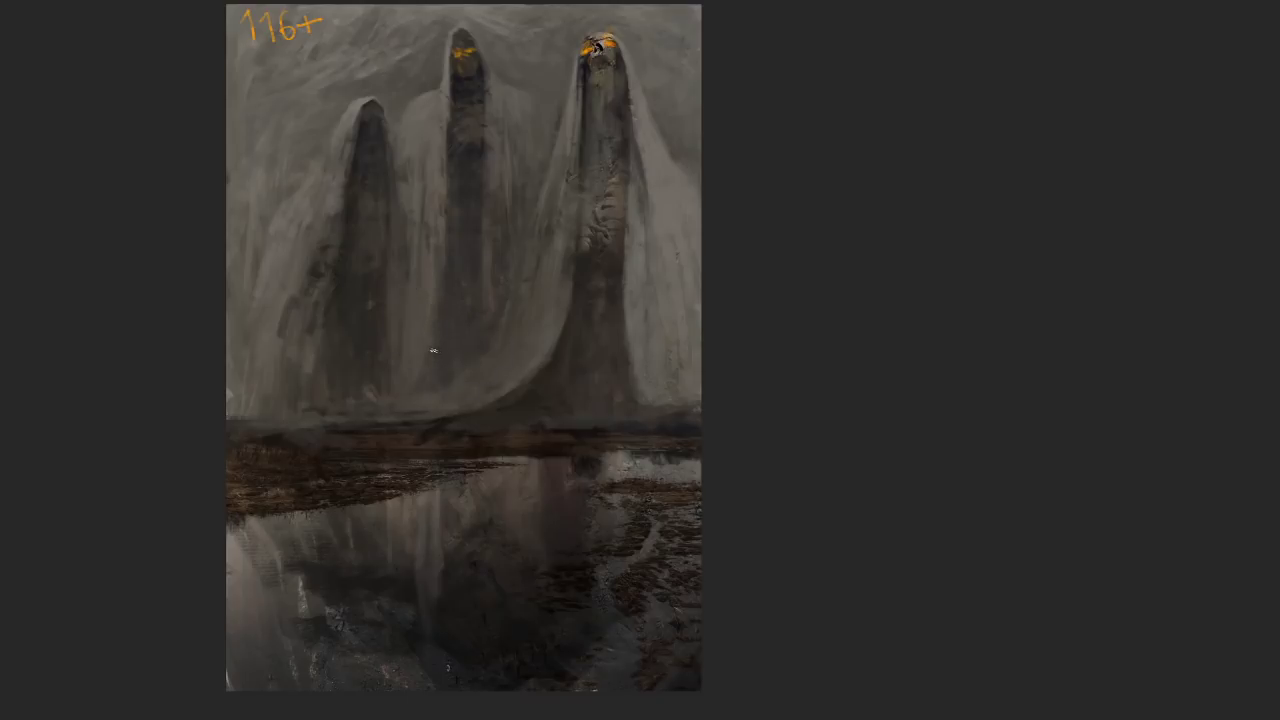
Even out the pale shroud folds between the leftmost and middle figures with sampled greys
left_click(425, 290, "alt")
left_click(436, 150, "alt")
left_click(434, 265, "alt")
left_click(426, 287, "alt")
Repaint the horizon band in an even dark grey-brown and merge the rightmost figure's base into it
left_click_drag(531, 301, 580, 241)
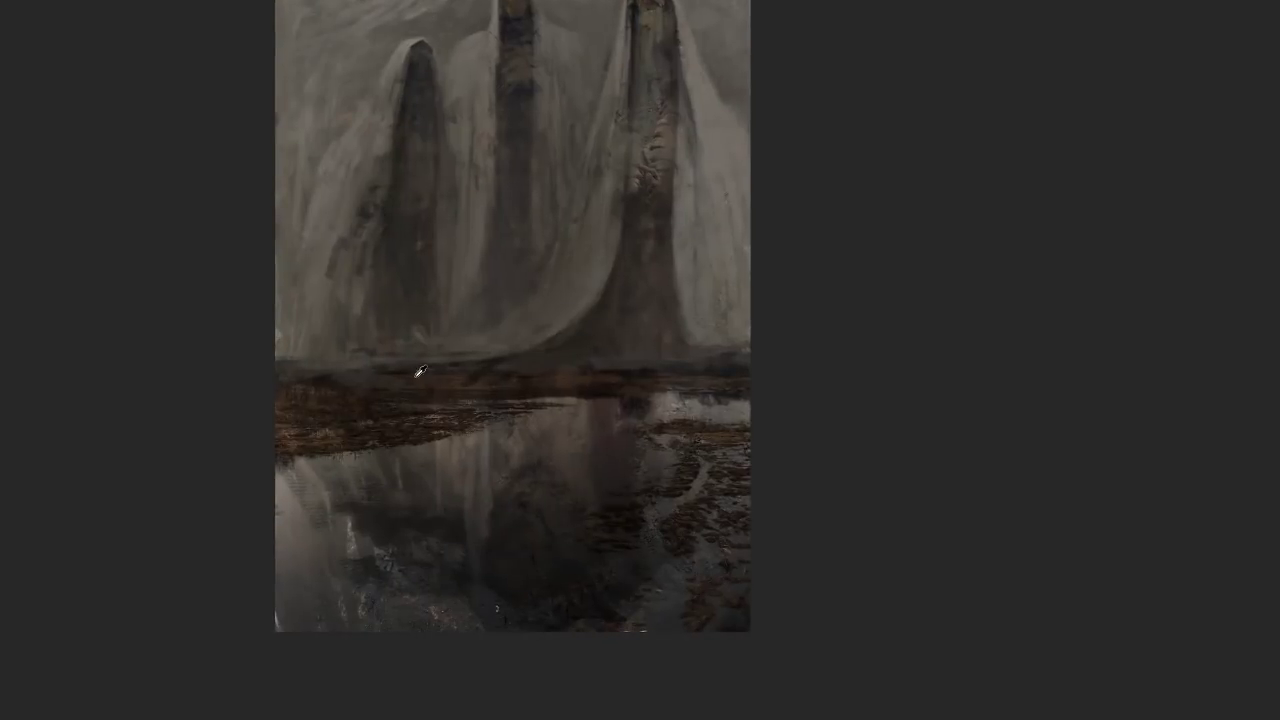
left_click(357, 373, "alt")
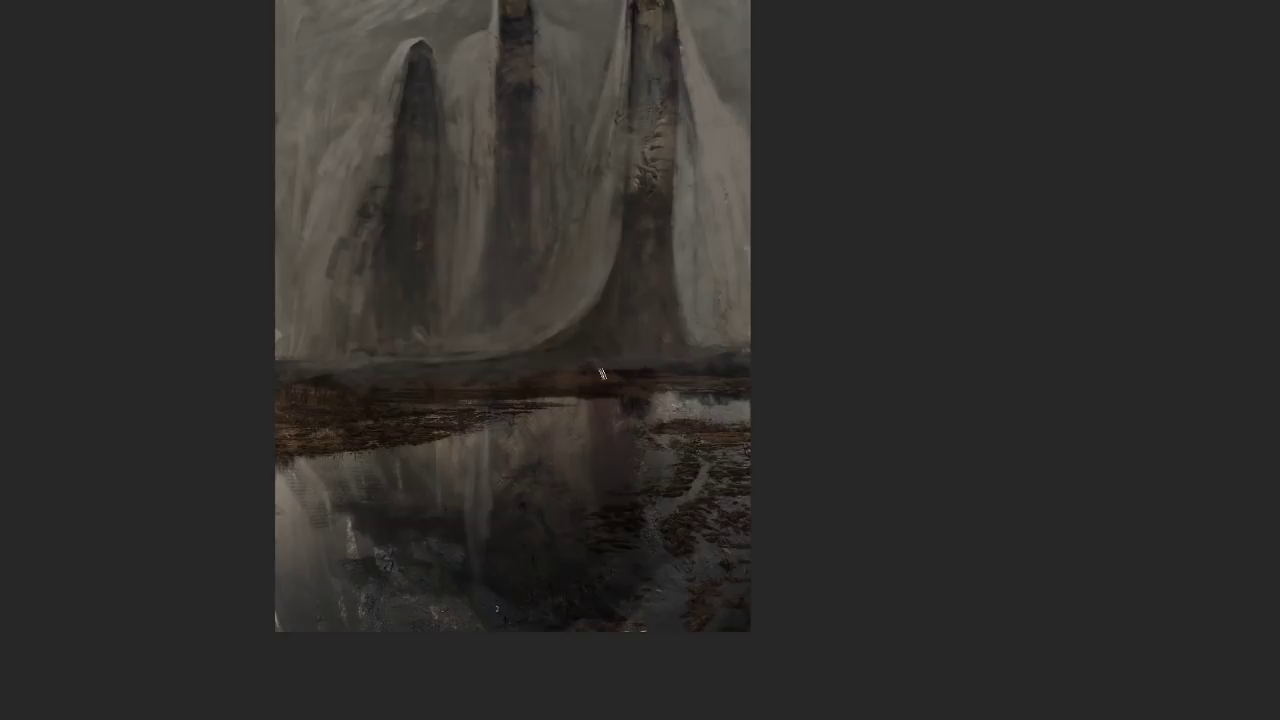
left_click(557, 361)
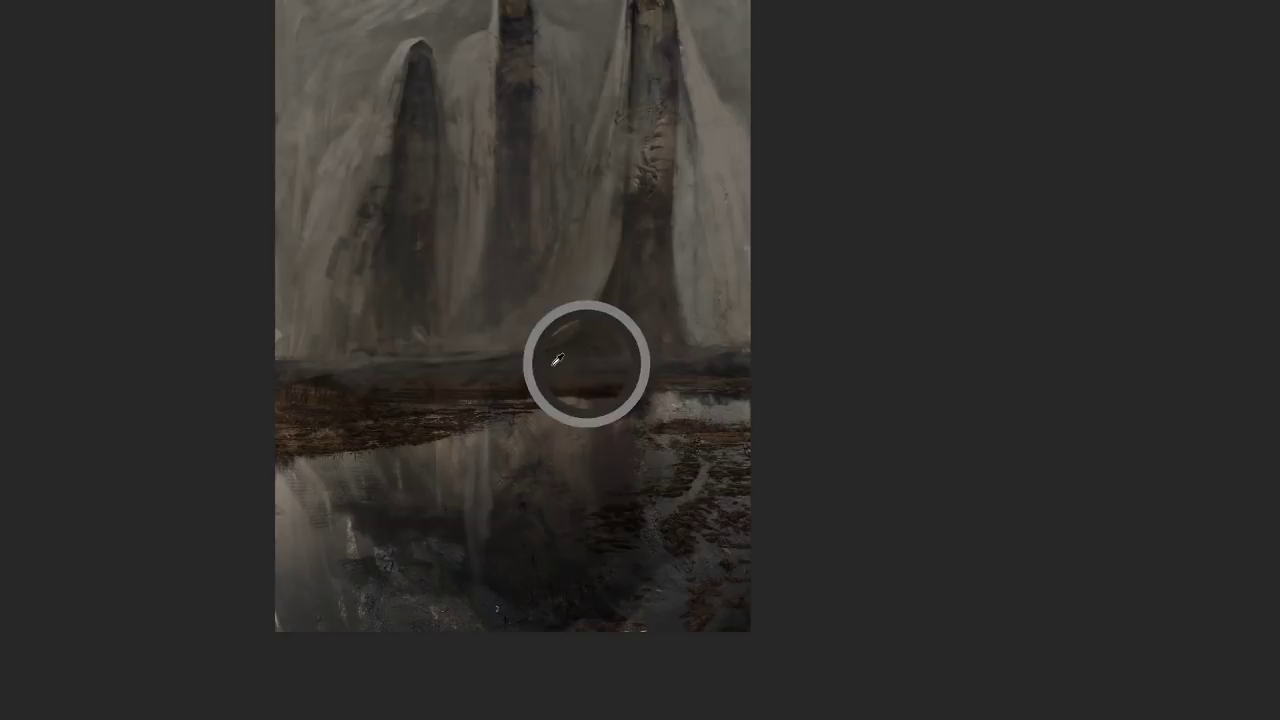
left_click(685, 336, "alt")
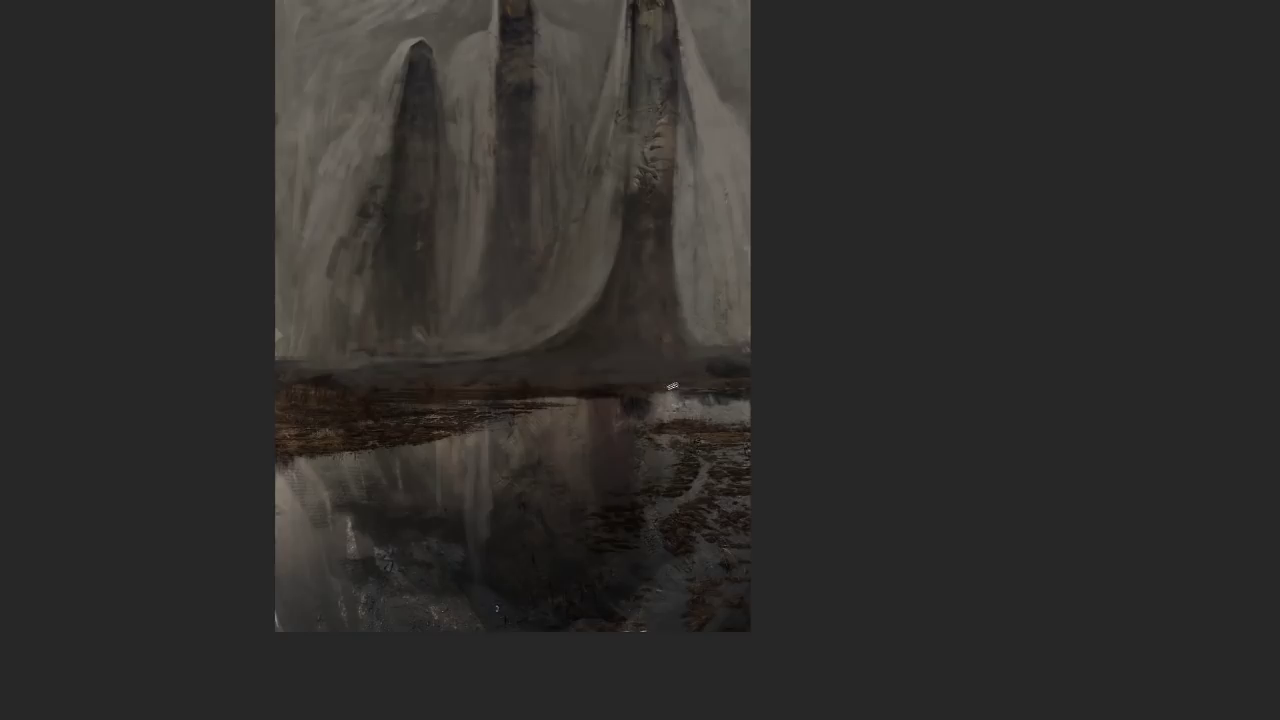
left_click(668, 320, "alt")
left_click(689, 337)
Refine the rightmost figure's torso, neck and lower face with tones sampled from the body
left_click(640, 203)
left_click(636, 180)
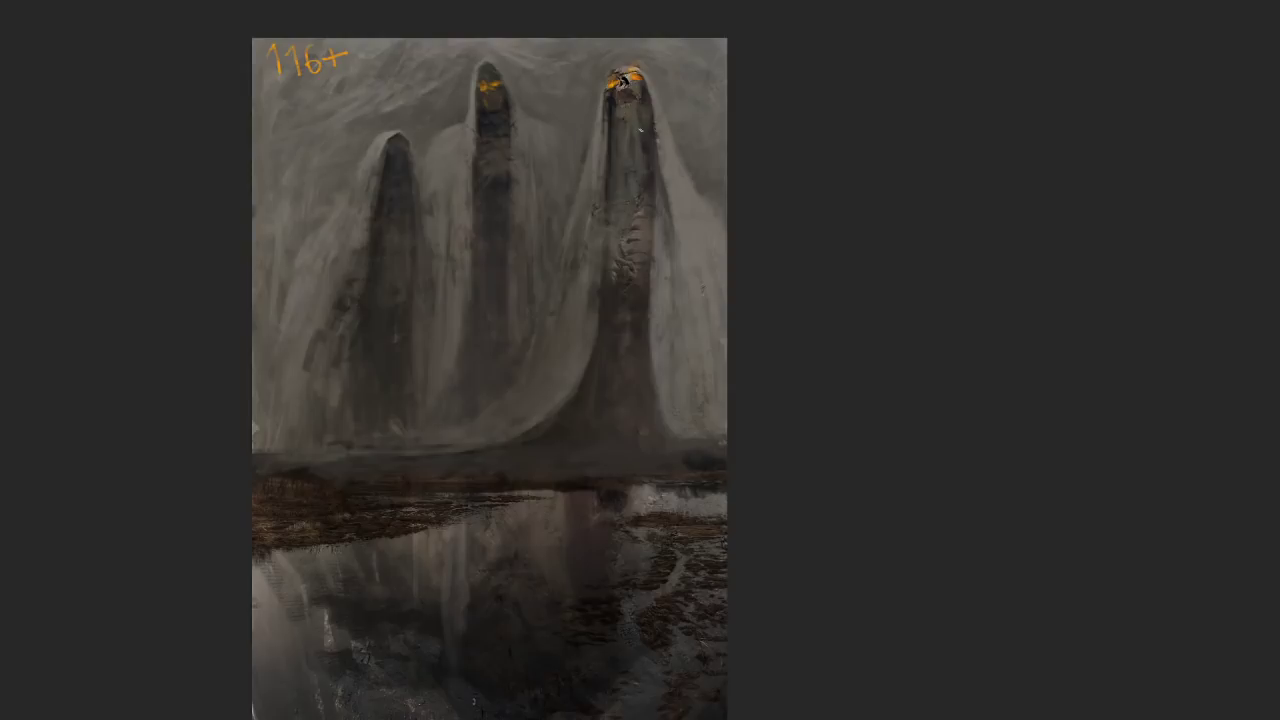
left_click(632, 108)
left_click(645, 92)
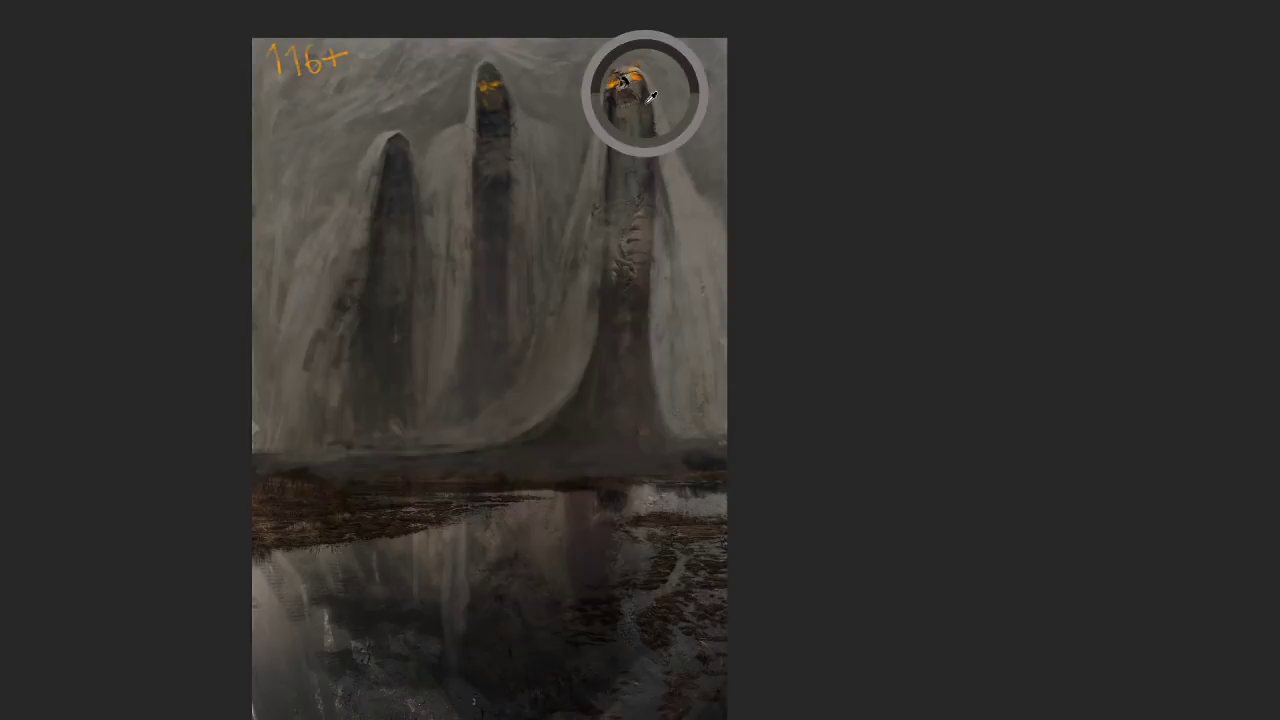
left_click(634, 118, "alt")
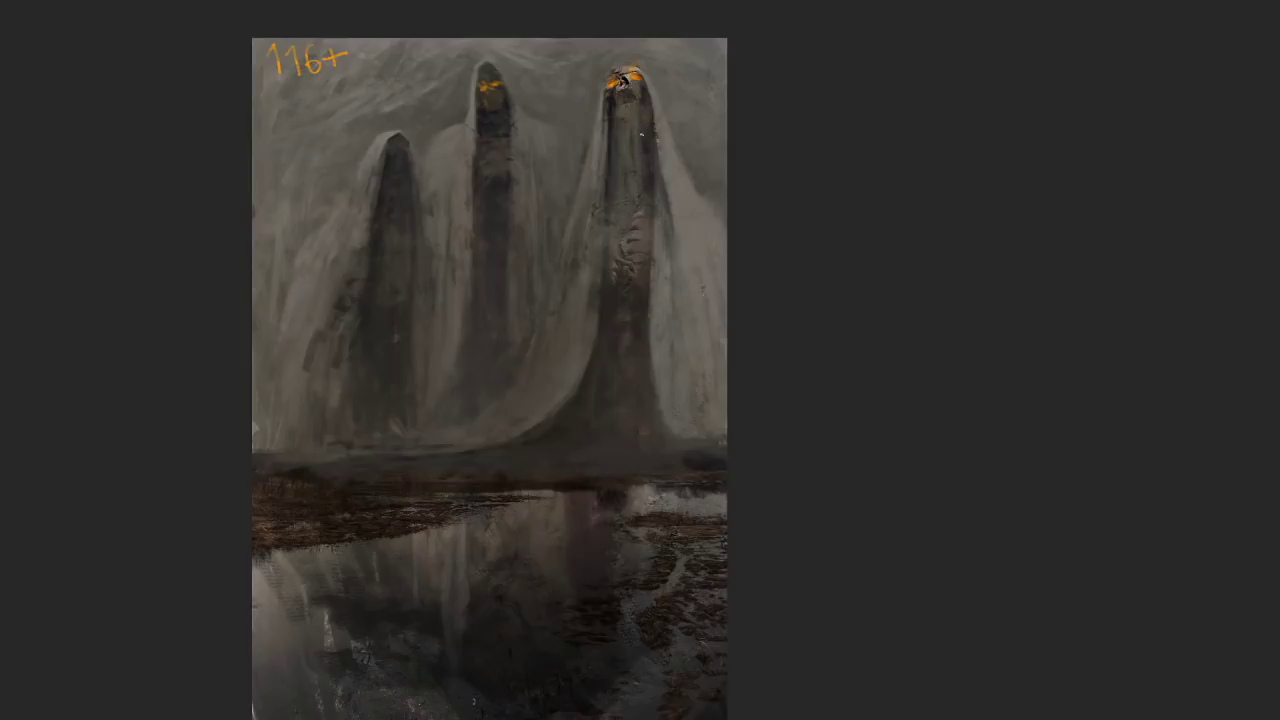
left_click(632, 122, "alt")
left_click(646, 145, "alt")
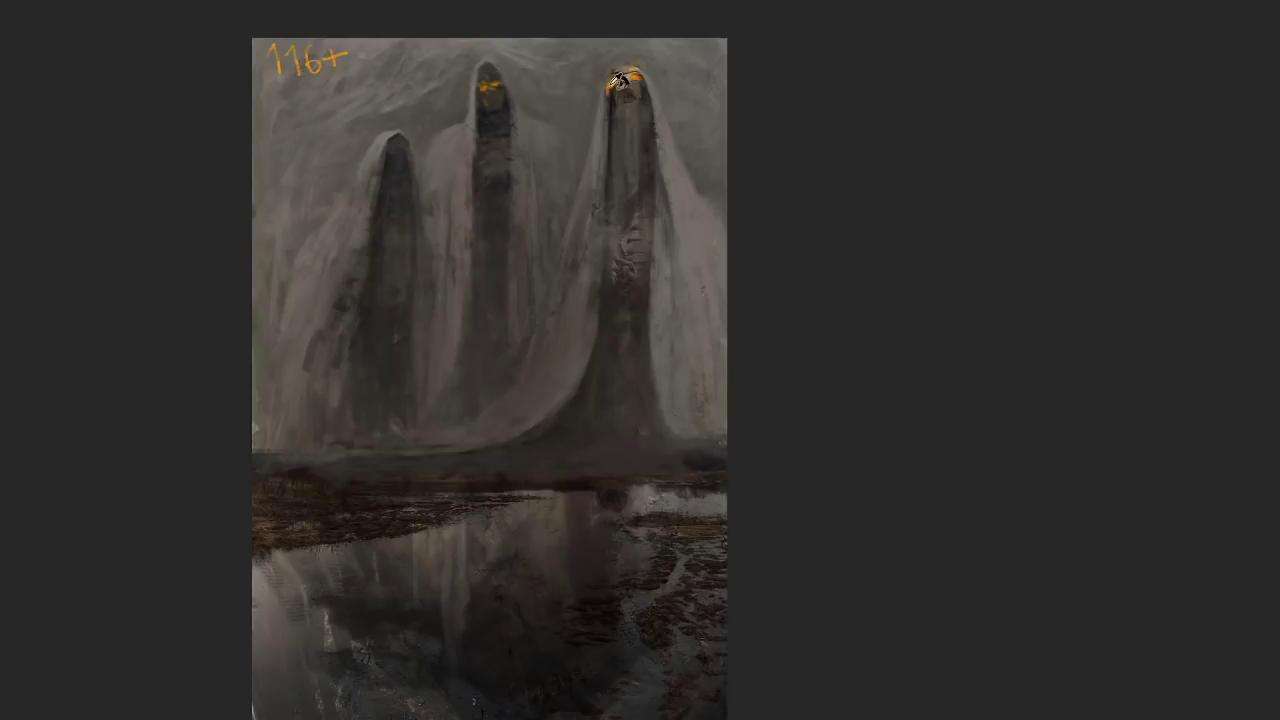
Clean up the hood edges of the rightmost and leftmost figures with sampled tones
left_click(610, 85, "alt")
left_click(602, 114, "alt")
left_click(650, 84, "alt")
left_click(382, 130, "alt")
left_click(379, 142, "alt")
Blend the rightmost figure's waist and flared robe into a smoother dark shape with sampled tones
left_click_drag(765, 336, 789, 249)
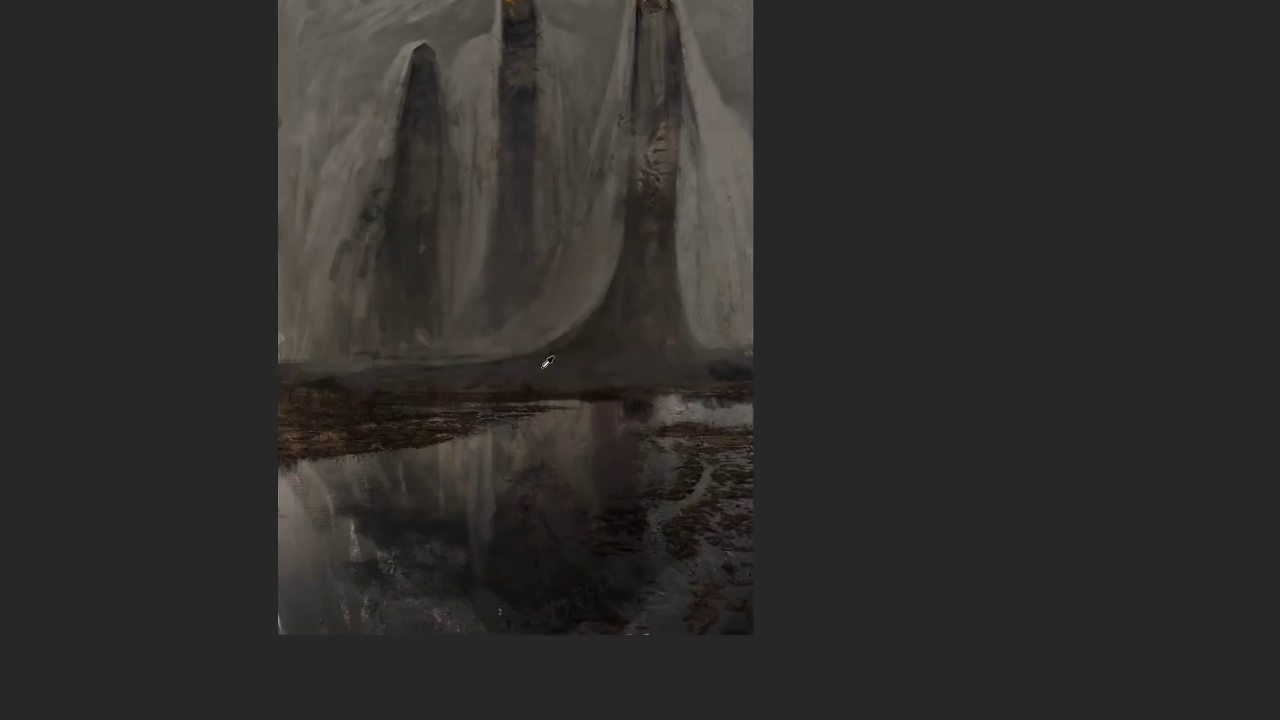
left_click(646, 331)
left_click(626, 261)
left_click(638, 234)
left_click(640, 256)
left_click(618, 322)
Smooth the mist around the bases of the middle and leftmost figures with sampled greys
left_click(509, 302)
left_click(485, 345)
left_click(378, 330)
left_click(455, 313)
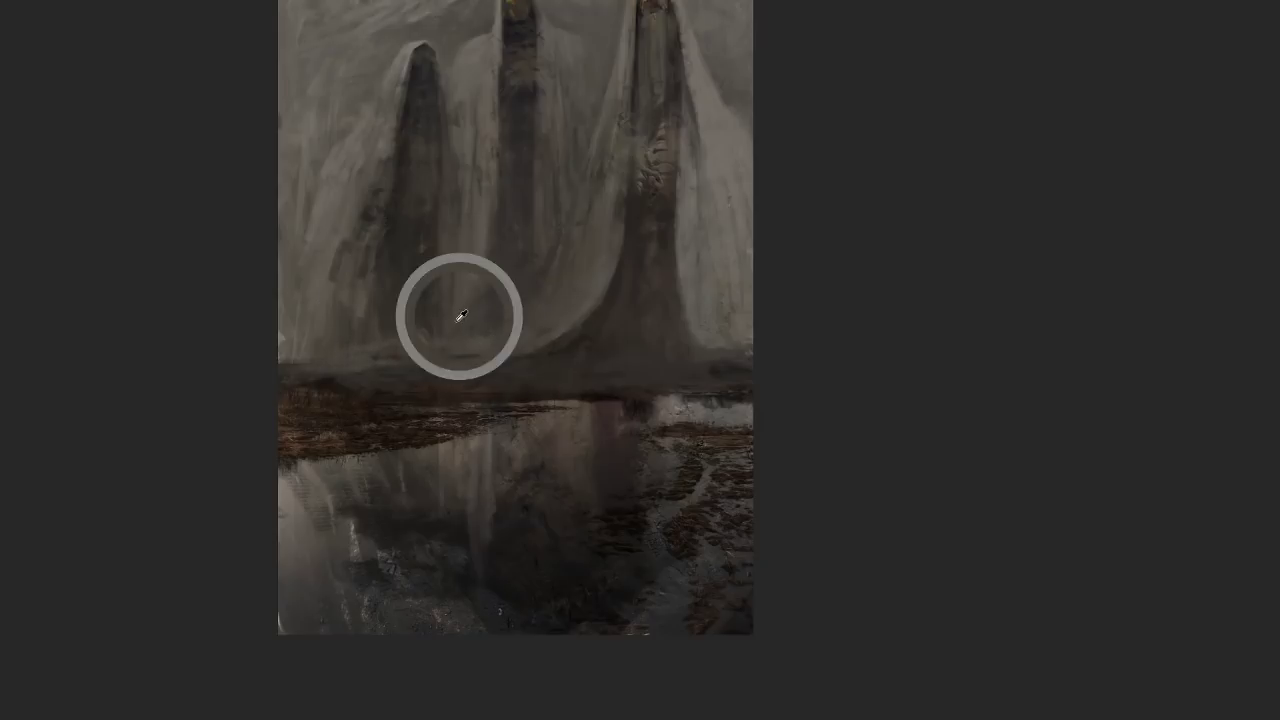